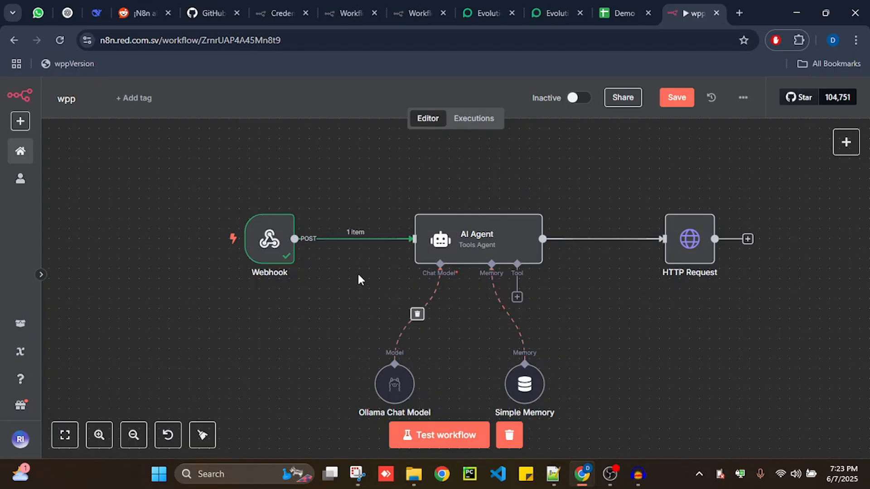
Step: Move the Webhook node farther from the AI Agent node to make room between them on the canvas
left_click_drag(276, 253, 157, 259)
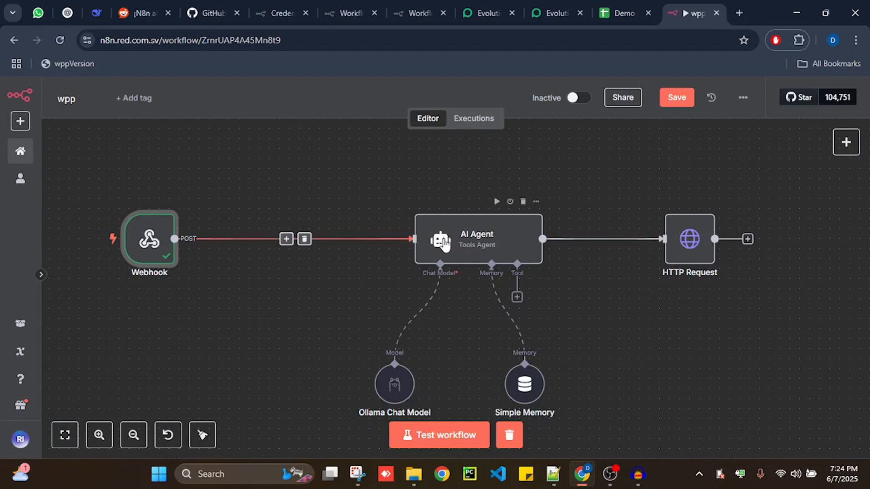
mouse_move(274, 238)
mouse_move(149, 239)
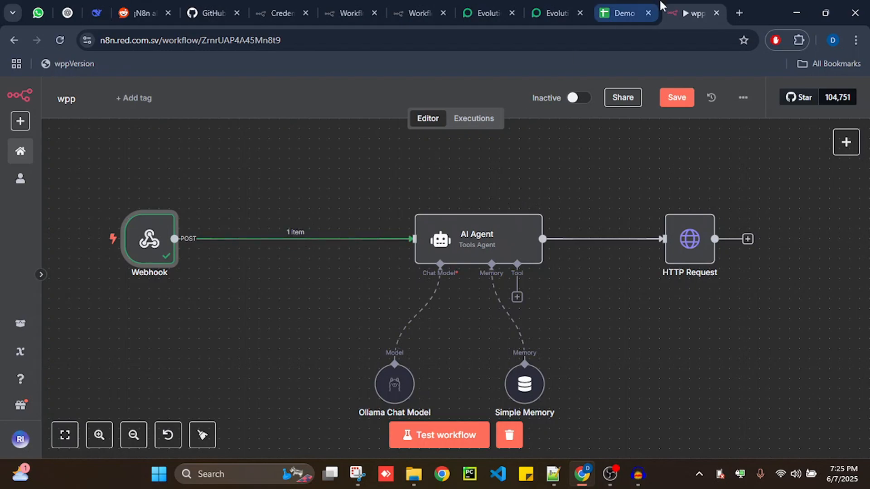
Step: Review the Contactos column in the BLACKLIST sheet of the Demo N8N spreadsheet, and return to the wpp workflow
left_click(621, 7)
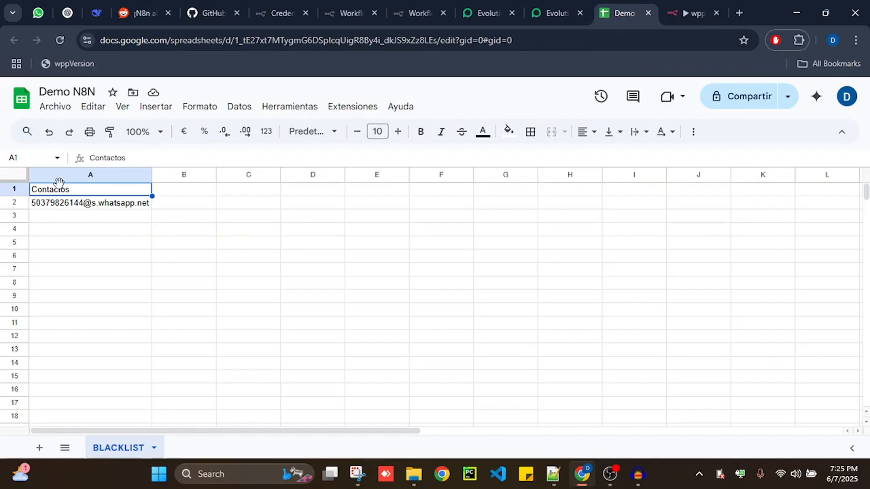
left_click(84, 177)
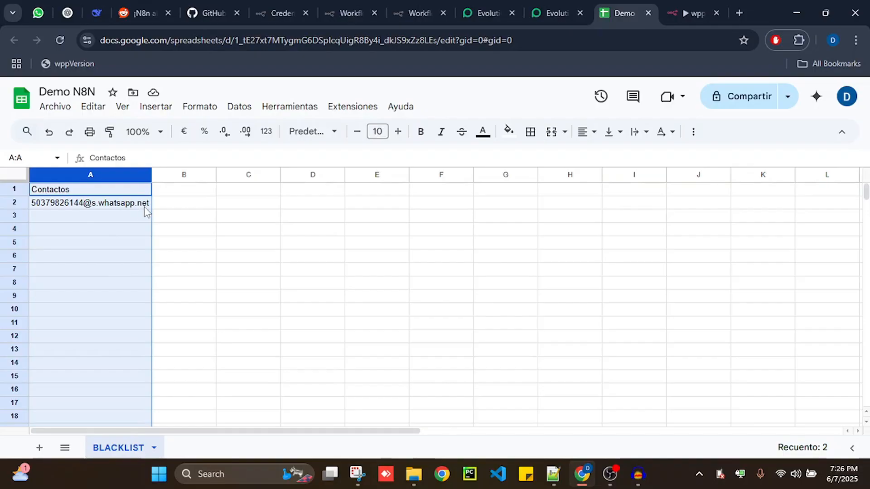
left_click(93, 217)
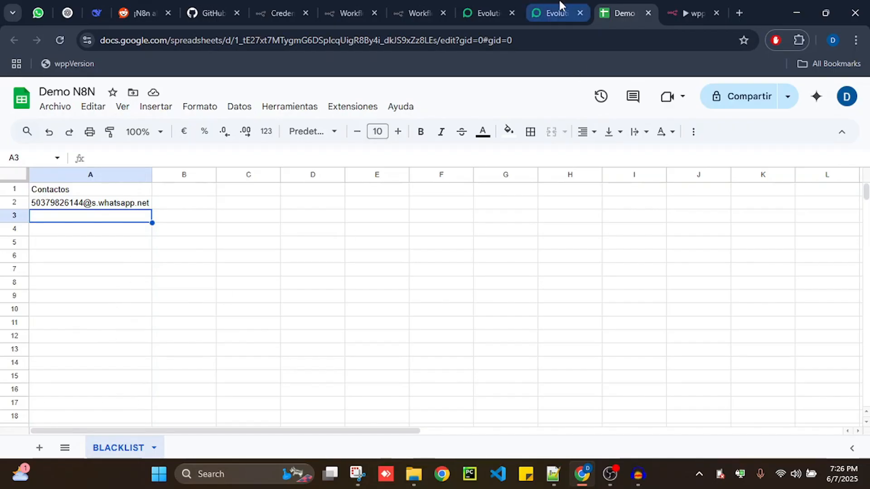
left_click(677, 5)
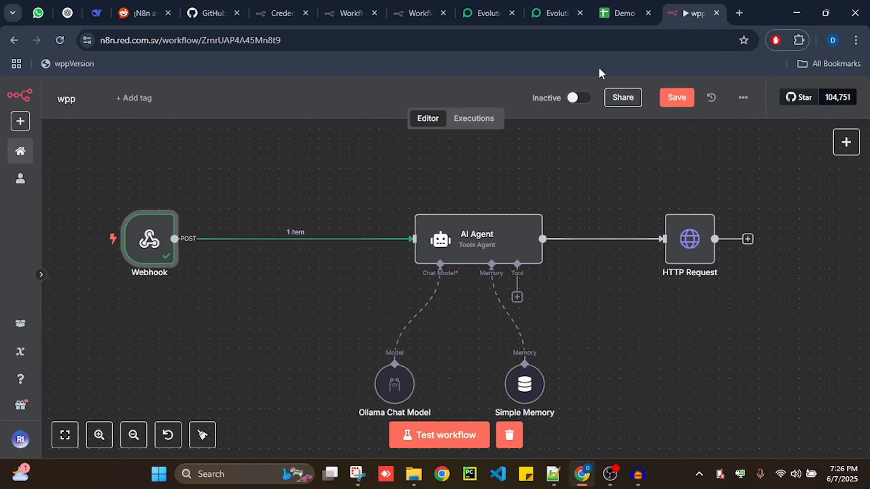
Step: Insert a Google Sheets node with the Get row(s) in sheet action between the Webhook and the AI Agent
mouse_move(236, 238)
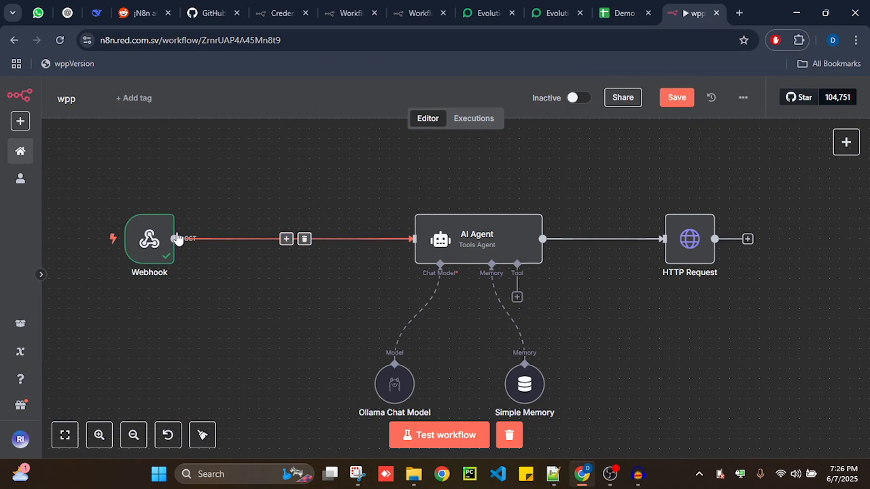
left_click(286, 239)
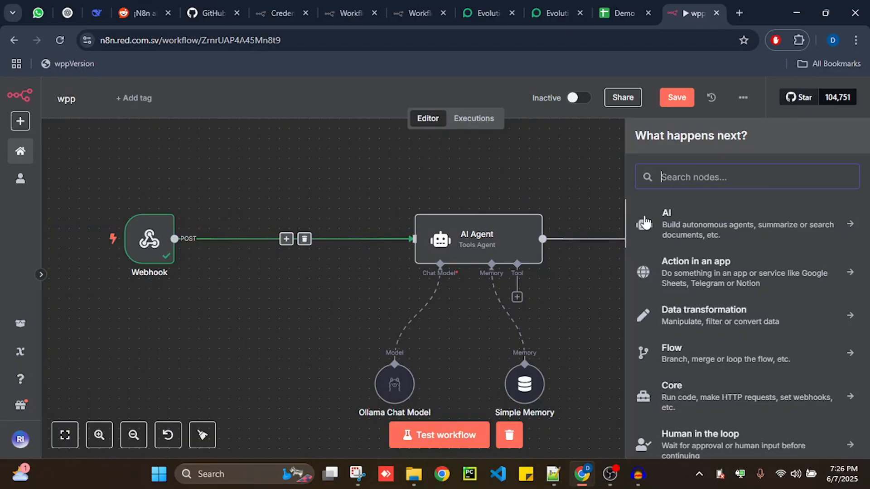
type("google shee")
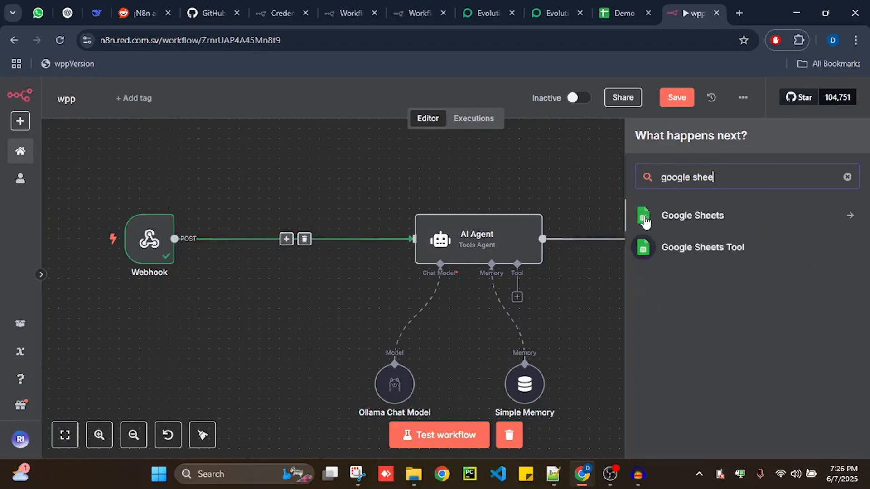
left_click(646, 222)
scroll(689, 317, "down", 3)
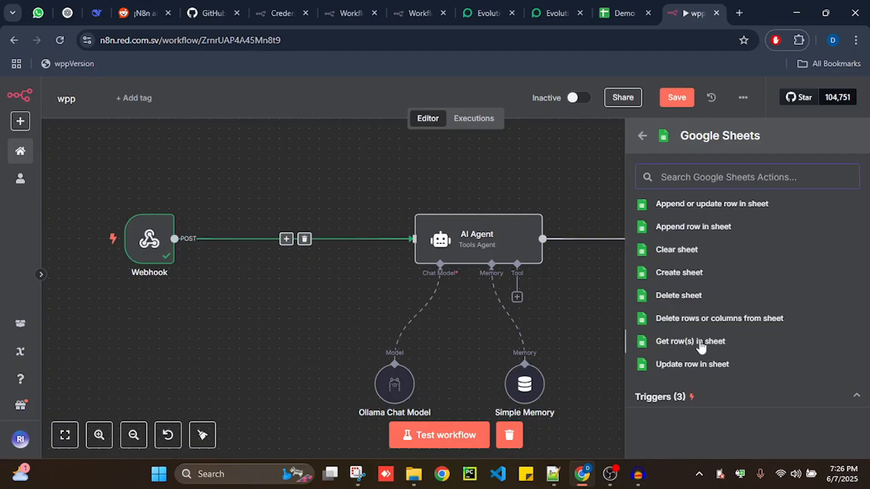
left_click(723, 346)
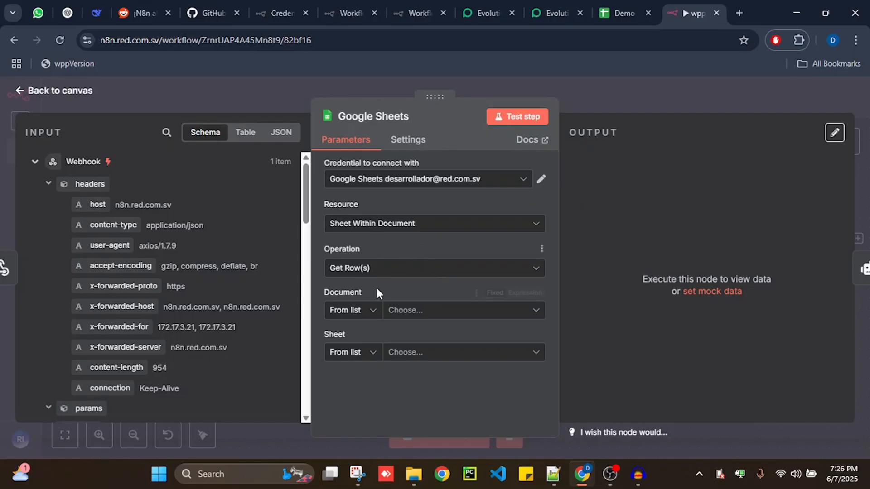
Step: Set the node's credential to Google Sheets account 2 and its document to Demo N8N, checking the name against the spreadsheet
left_click(477, 186)
left_click(458, 240)
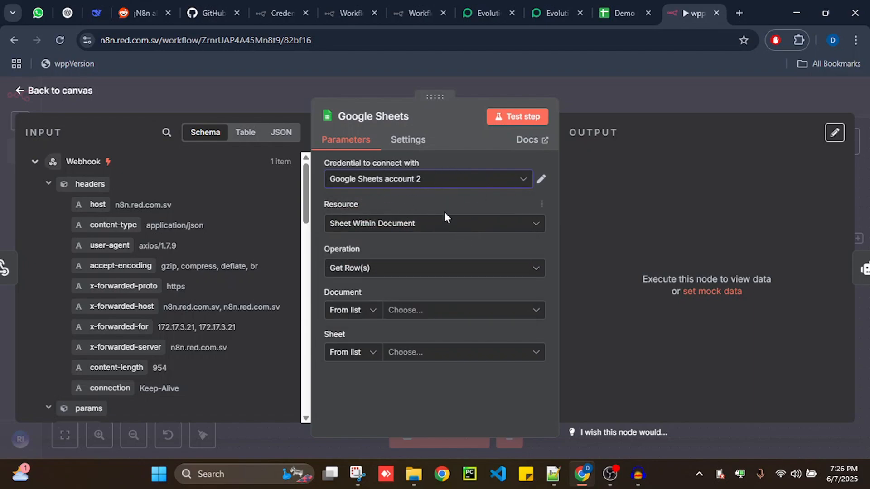
left_click(410, 312)
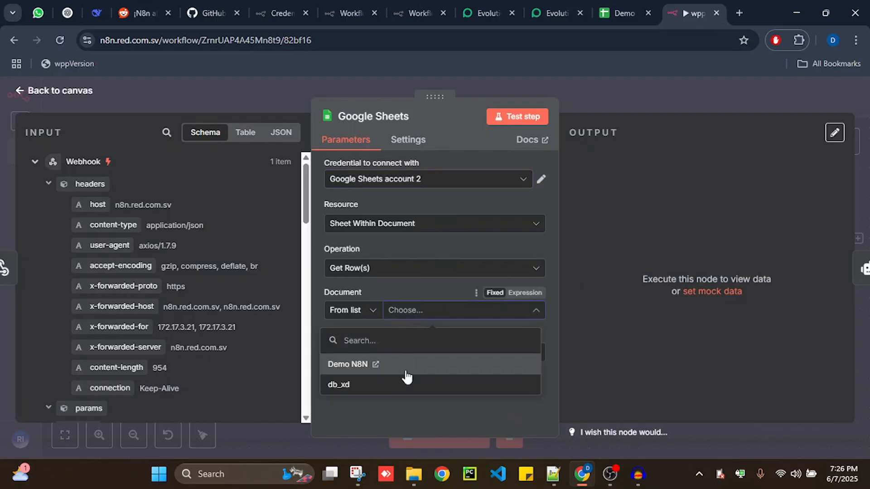
left_click(405, 371)
key("ctrl+shift+Tab")
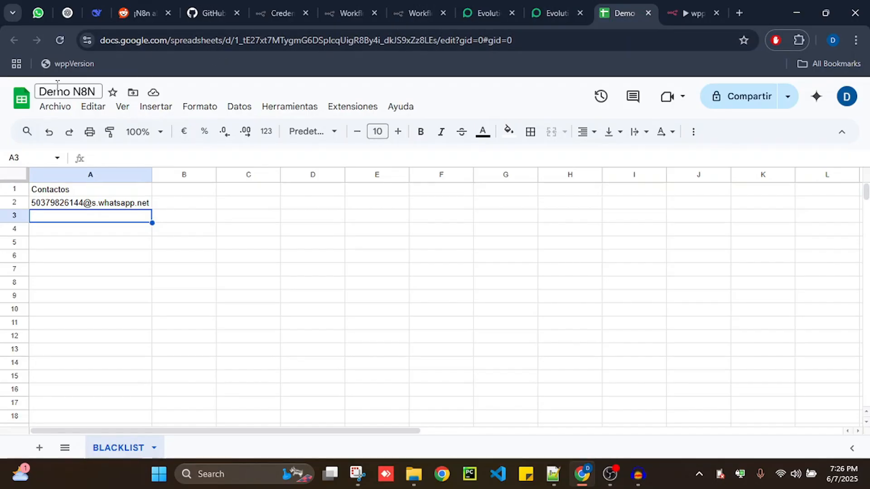
left_click(698, 12)
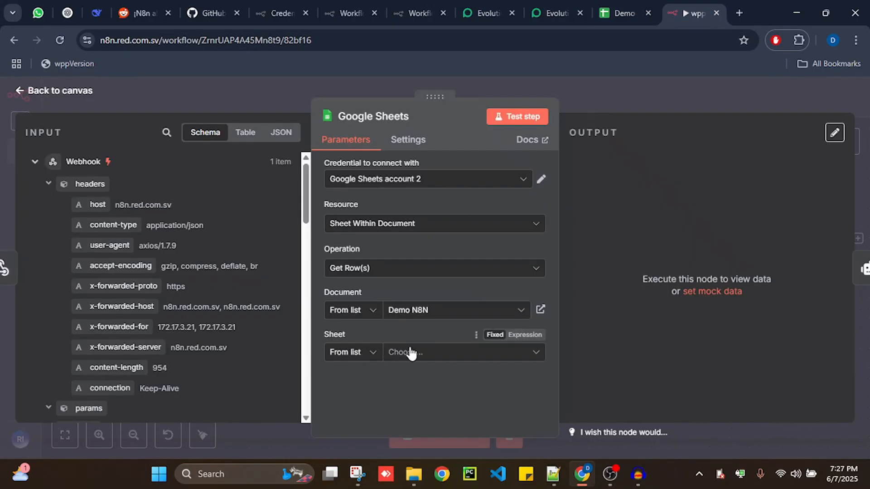
Step: Select BLACKLIST as the sheet to read from, comparing it with the open spreadsheet
left_click(412, 354)
left_click(389, 323)
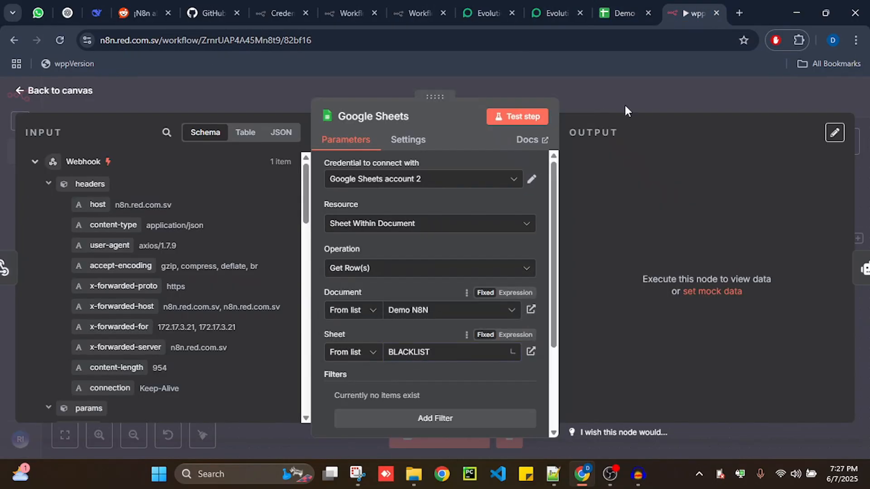
left_click(625, 13)
left_click(693, 12)
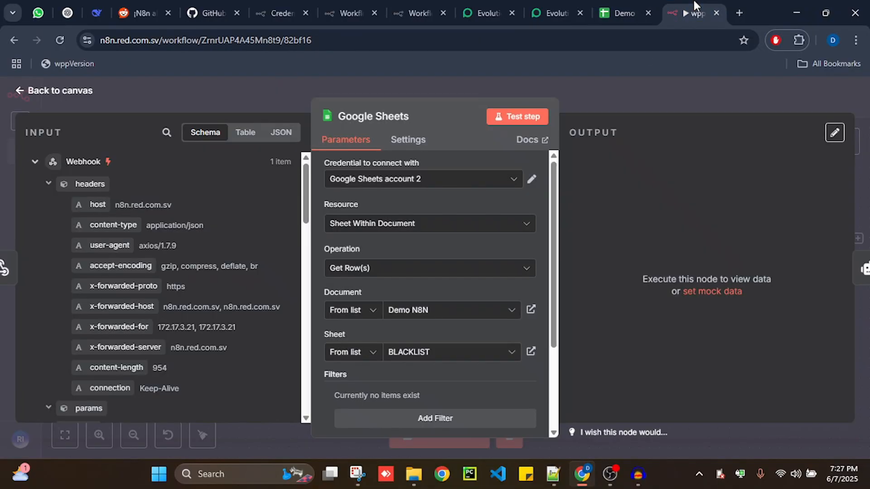
Step: Add a filter to the Google Sheets node that matches on the Contactos column
scroll(465, 273, "down", 4)
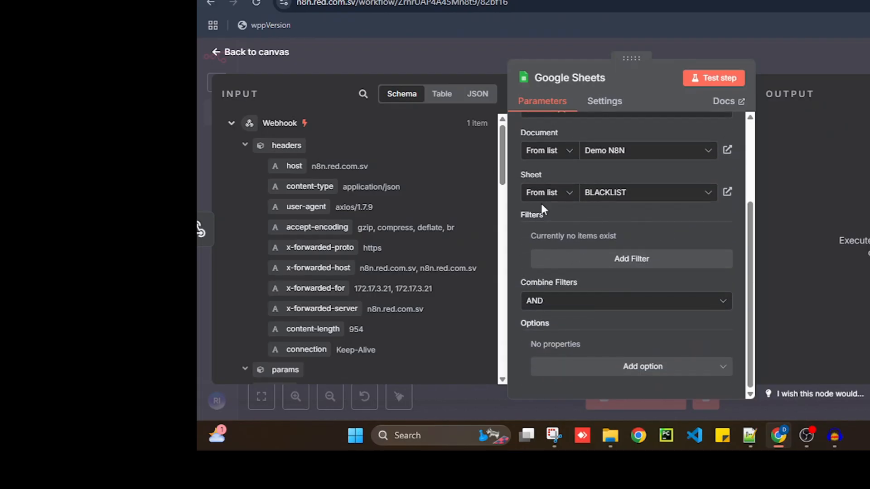
left_click(574, 266)
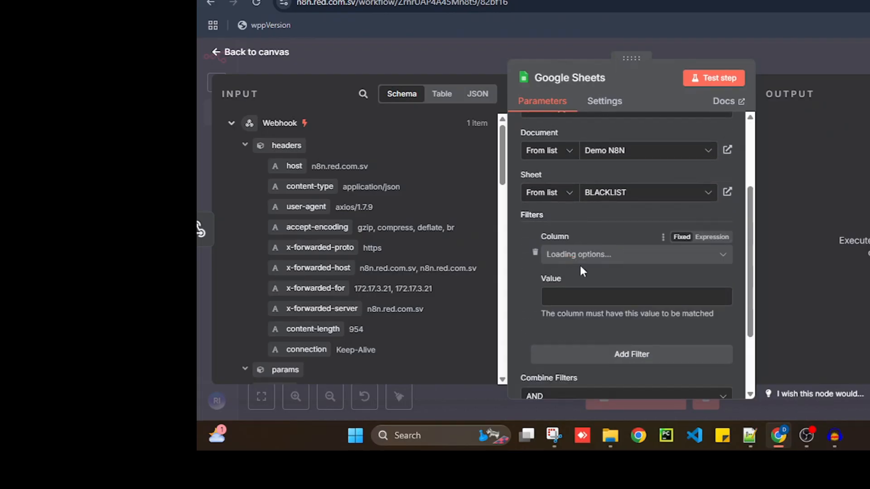
left_click(609, 259)
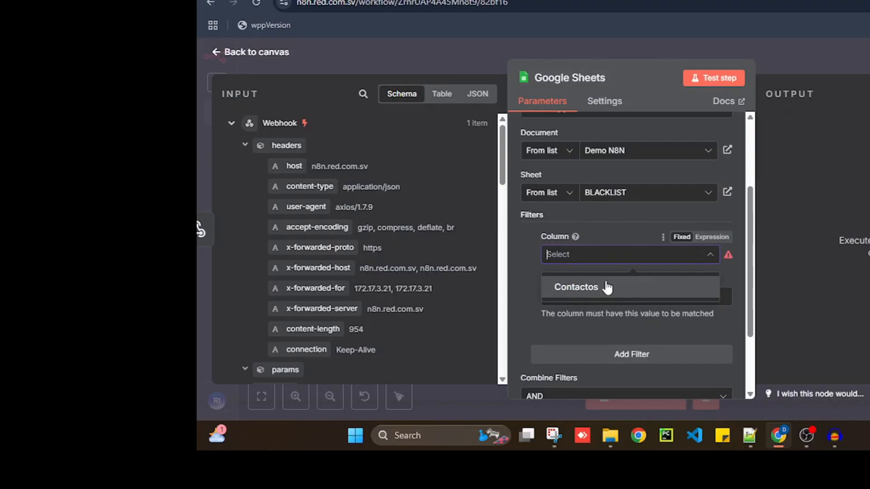
left_click(612, 290)
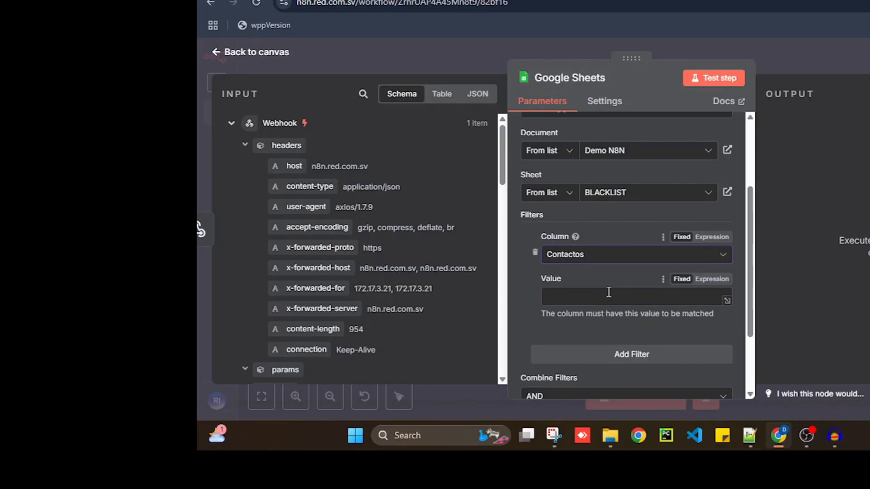
Step: Set the filter value to the Webhook's remoteJid field, {{ $json.body.data.key.remoteJid }}
left_click(609, 293)
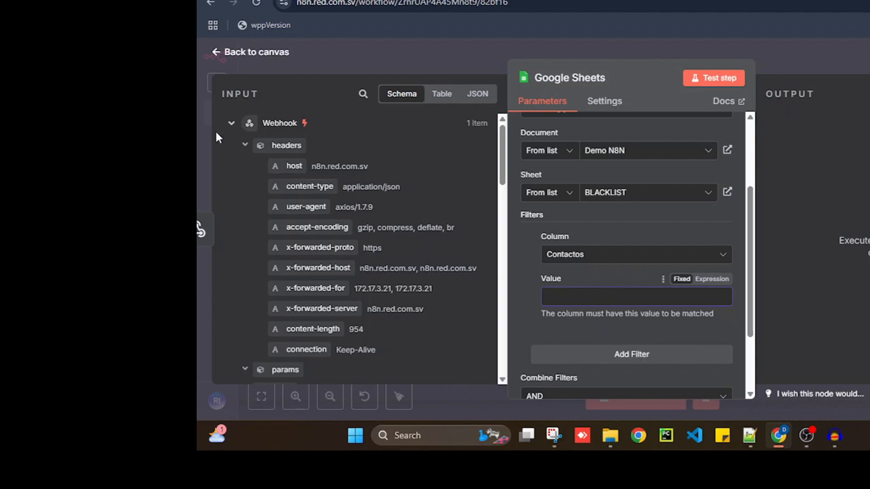
left_click(245, 146)
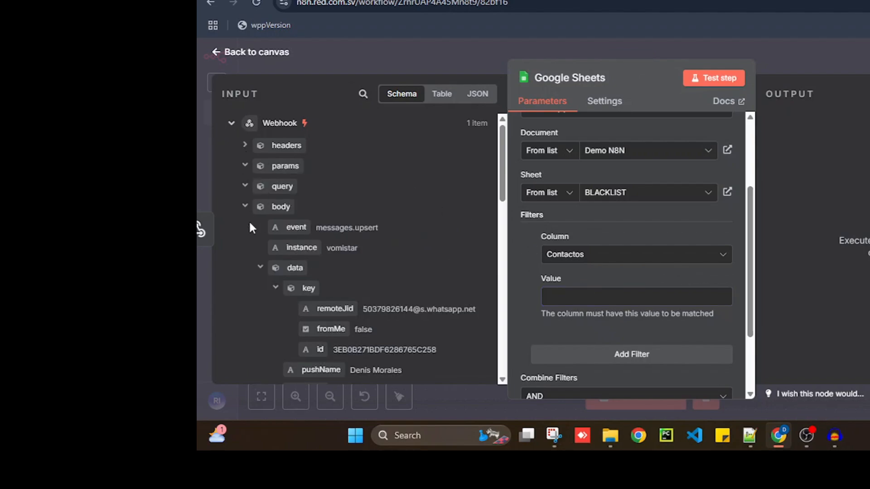
scroll(263, 217, "down", 2)
scroll(290, 188, "up", 2)
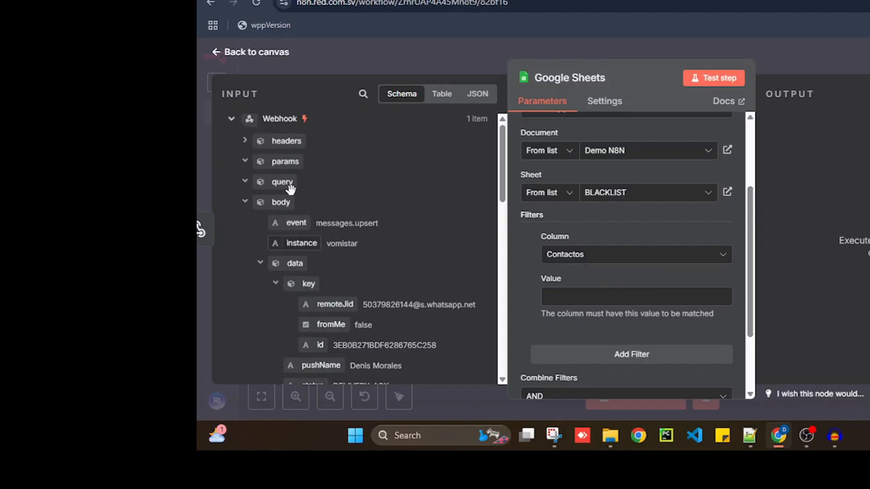
scroll(290, 188, "up", 1)
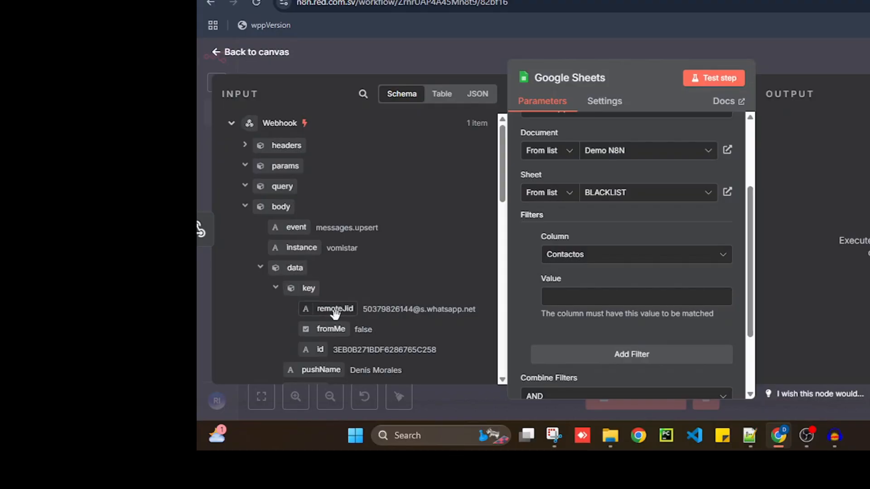
left_click_drag(335, 312, 590, 314)
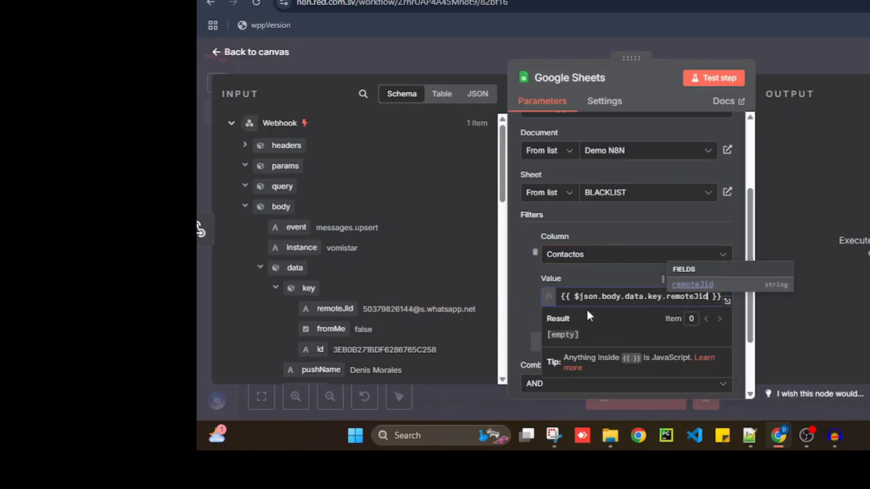
left_click(591, 275)
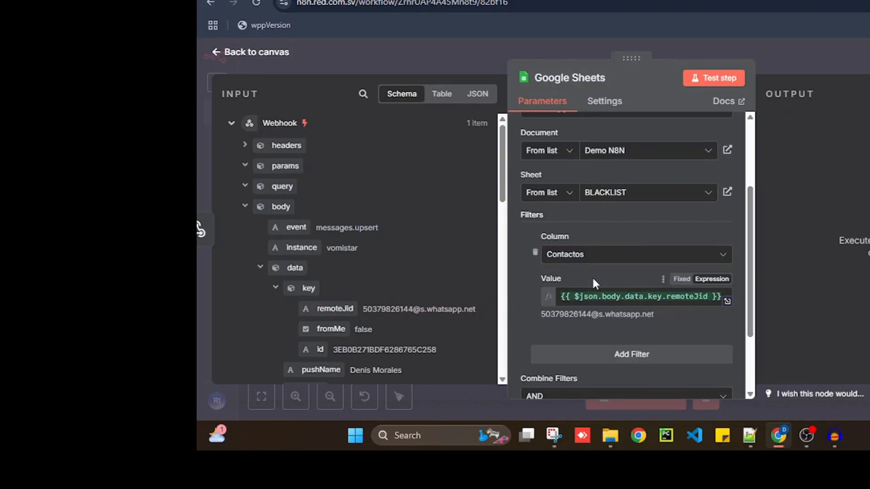
Step: Check the Google Sheets node's parameters and input data, test the node, and save the workflow from the canvas
scroll(591, 276, "down", 2)
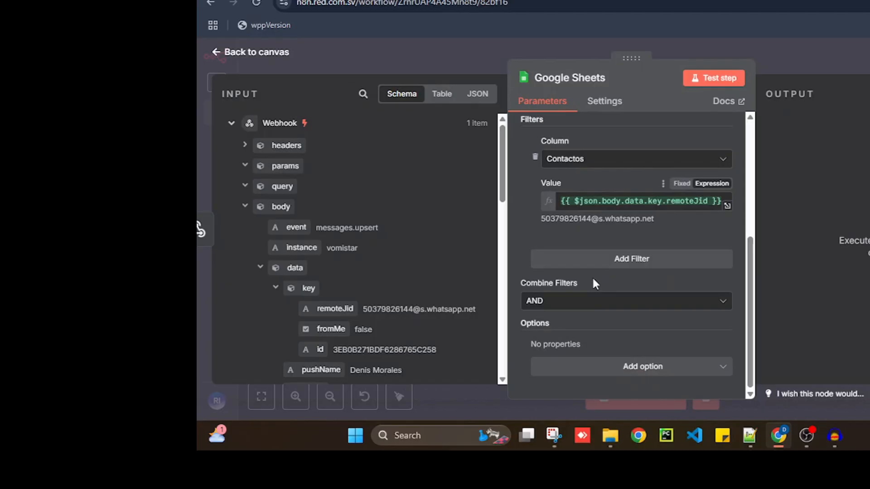
scroll(593, 272, "up", 4)
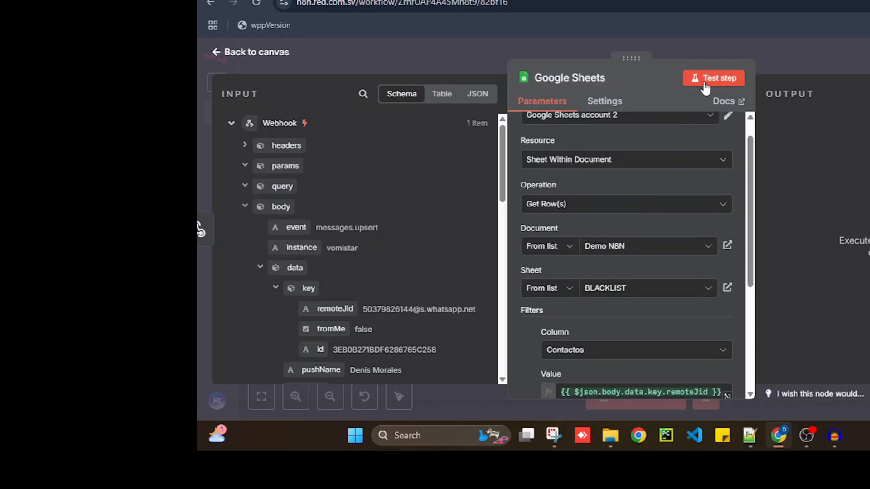
scroll(358, 290, "down", 5)
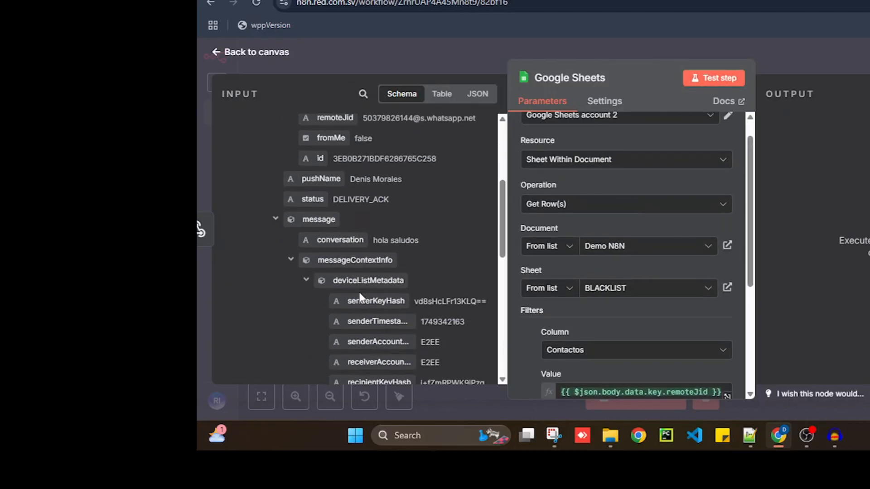
scroll(358, 290, "down", 3)
scroll(358, 290, "up", 4)
left_click(721, 83)
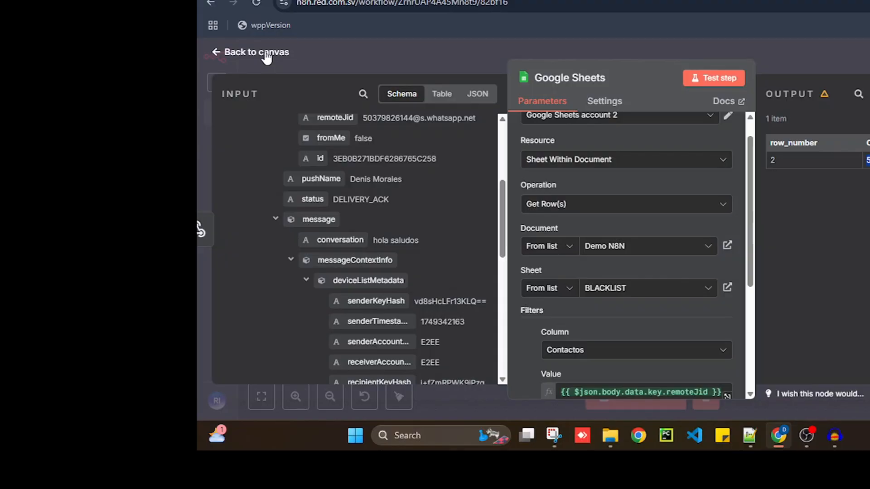
left_click(266, 58)
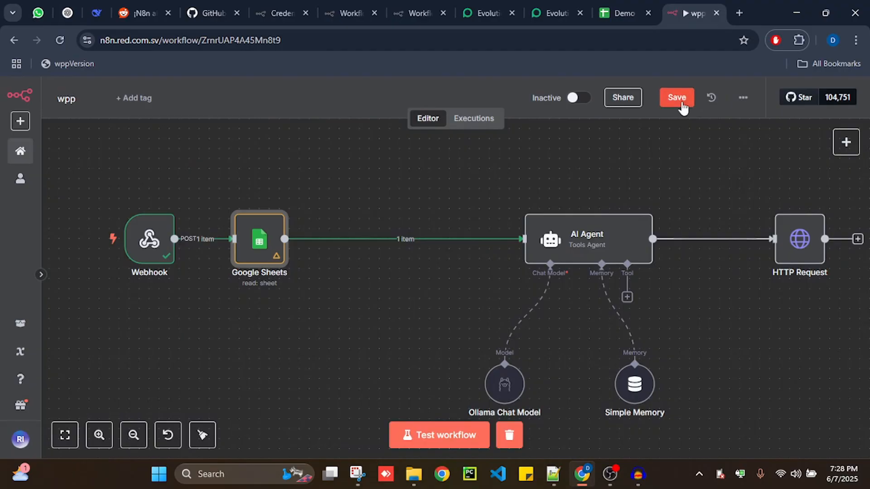
left_click(680, 99)
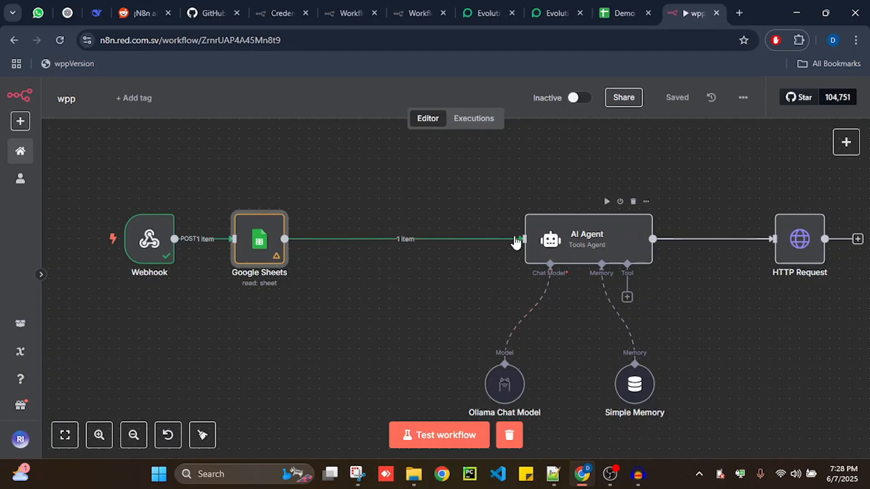
Step: Add an If node on the connection between the Google Sheets node and the AI Agent
mouse_move(399, 239)
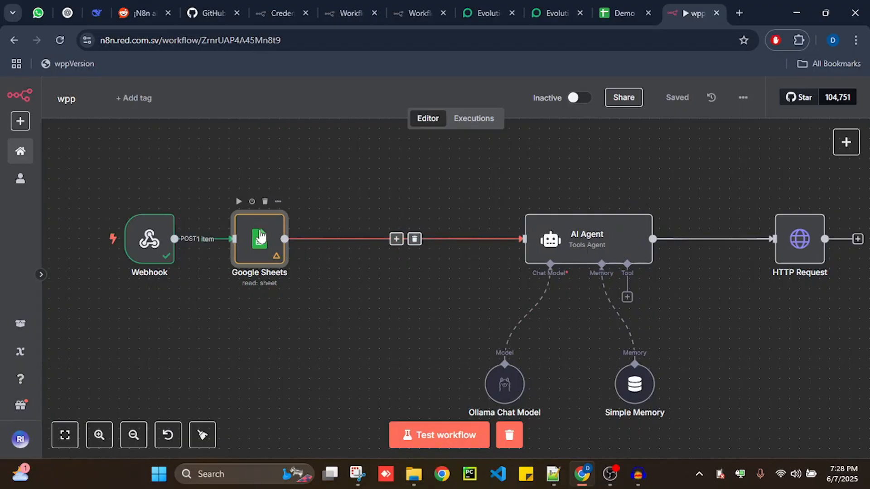
left_click(397, 239)
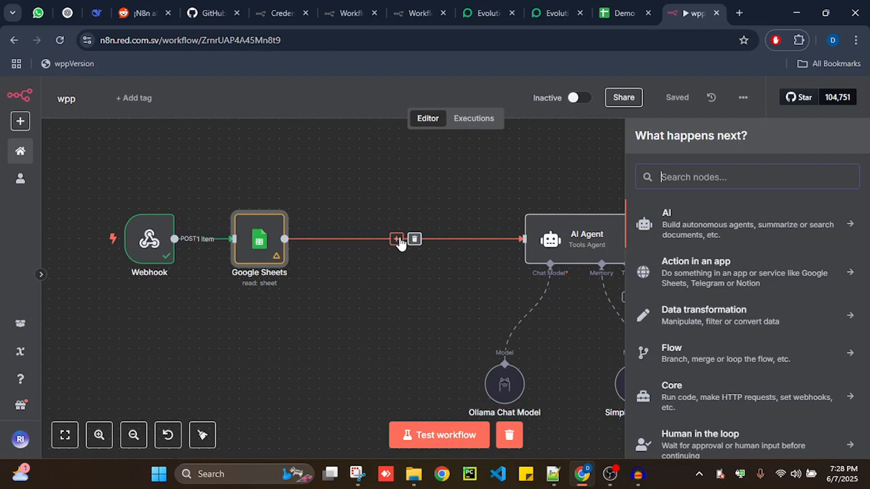
type("if")
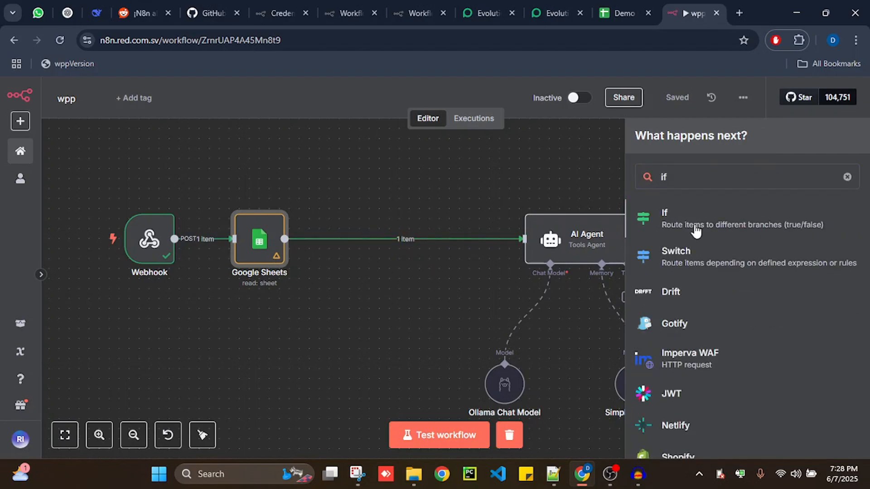
left_click(696, 232)
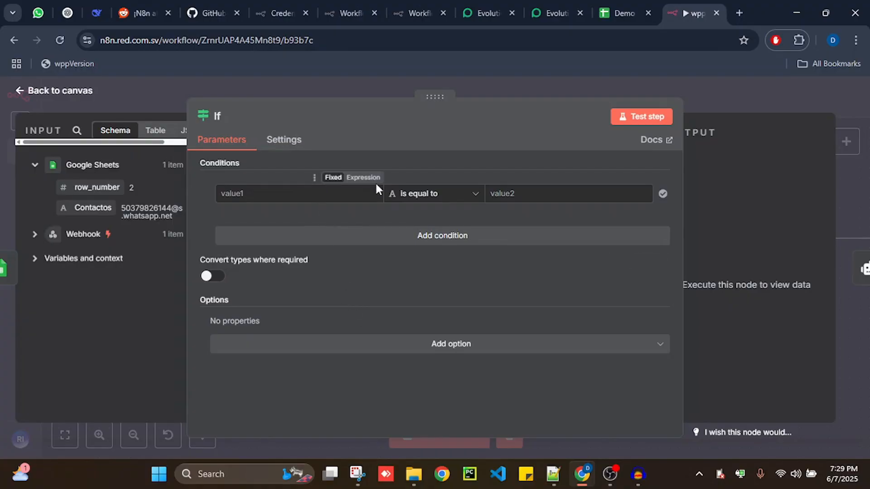
Step: Set the If condition's comparison to the String operator "does not exist"
left_click(408, 194)
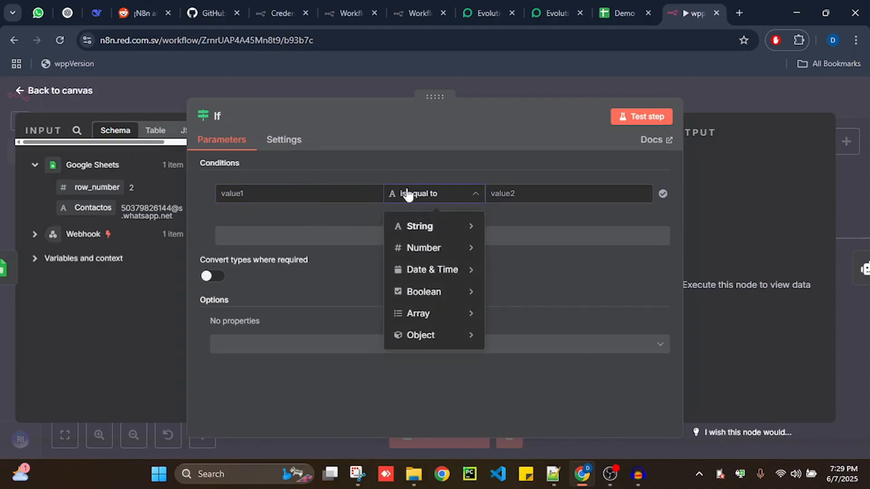
mouse_move(427, 235)
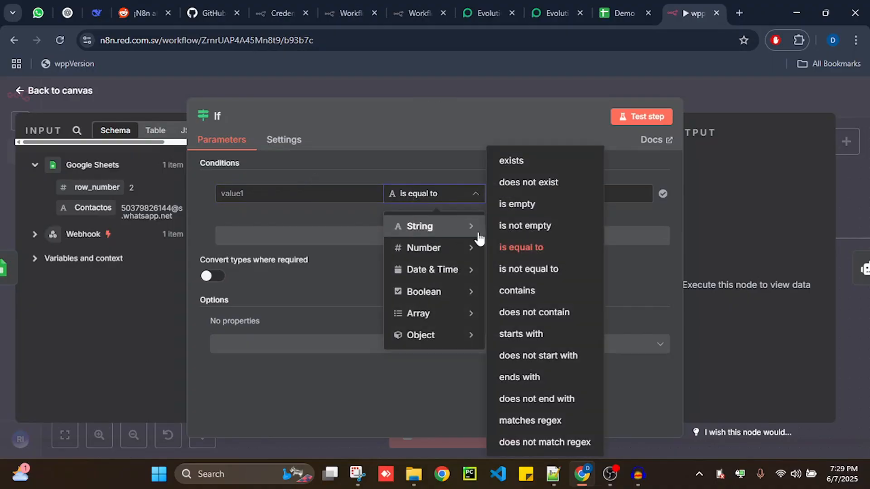
left_click(552, 189)
left_click(431, 194)
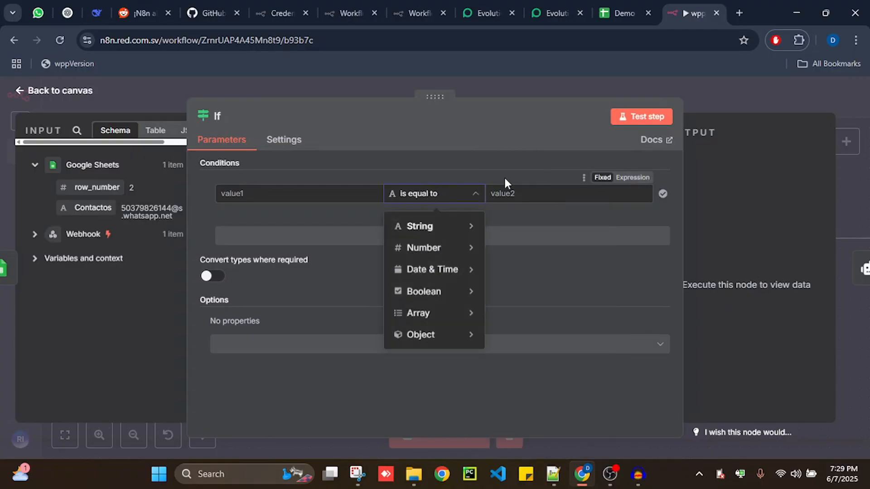
mouse_move(435, 239)
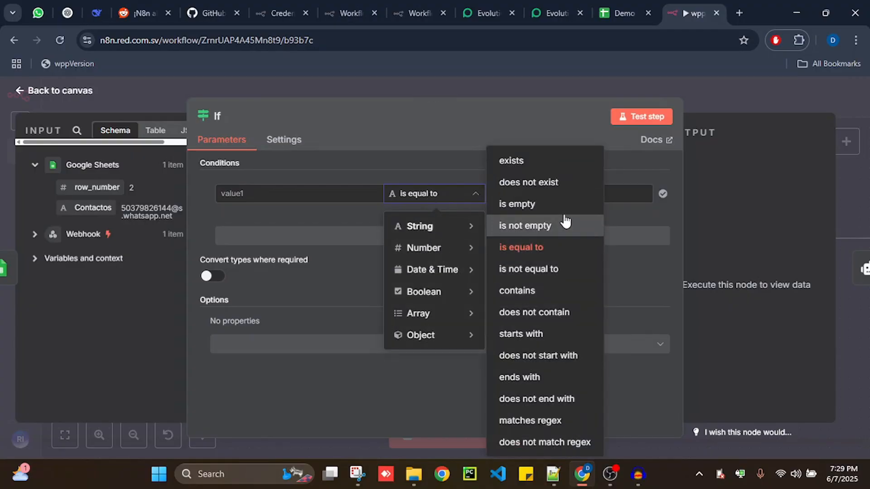
left_click(562, 183)
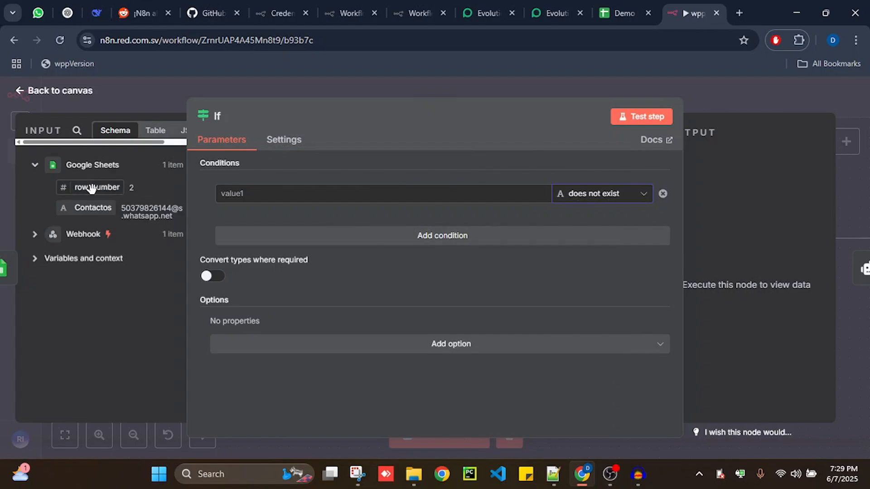
left_click_drag(98, 189, 260, 192)
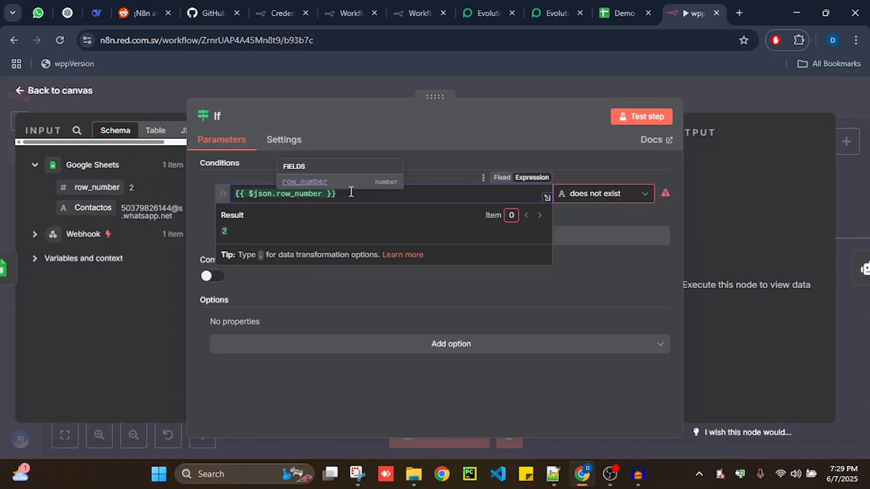
left_click_drag(351, 194, 204, 189)
key("BackSpace")
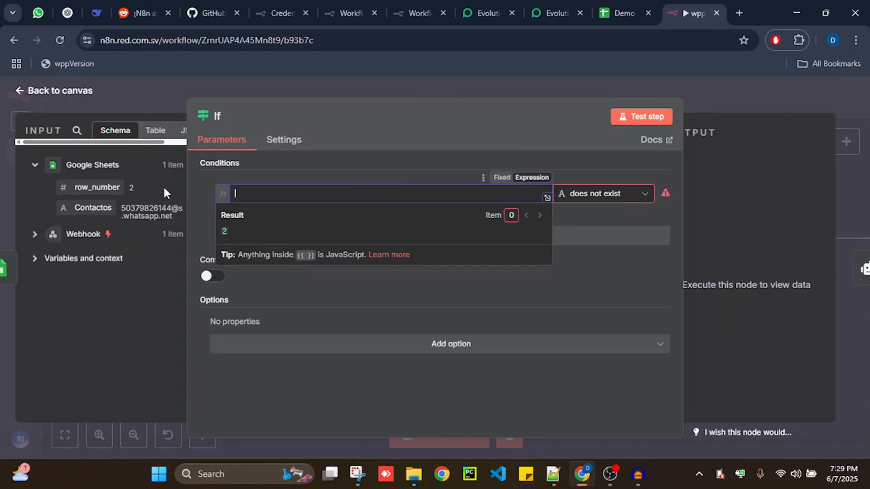
Step: Set the condition's value to the Google Sheets Contactos field, {{ $json.Contactos }}, and test the If node
left_click_drag(91, 208, 272, 196)
left_click(363, 167)
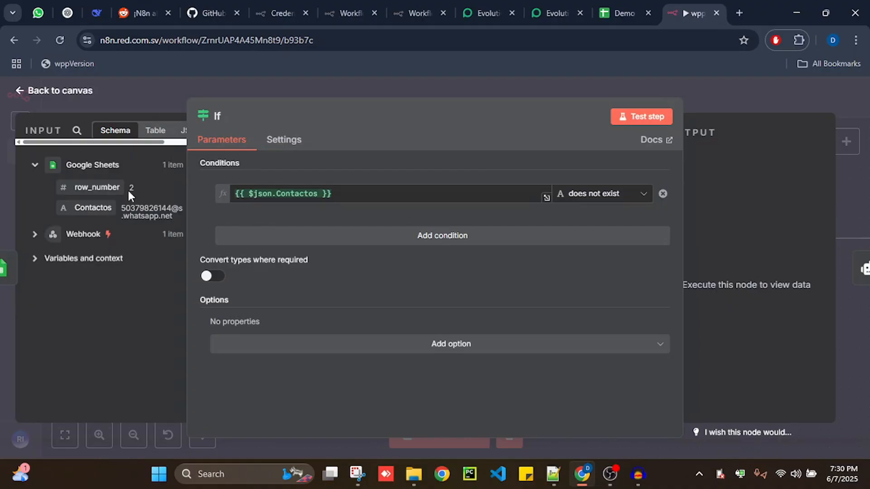
left_click(629, 114)
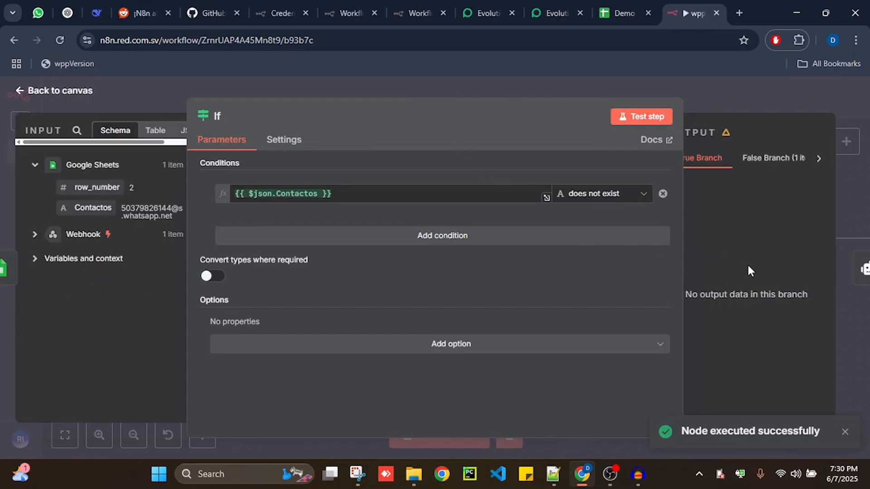
left_click(77, 92)
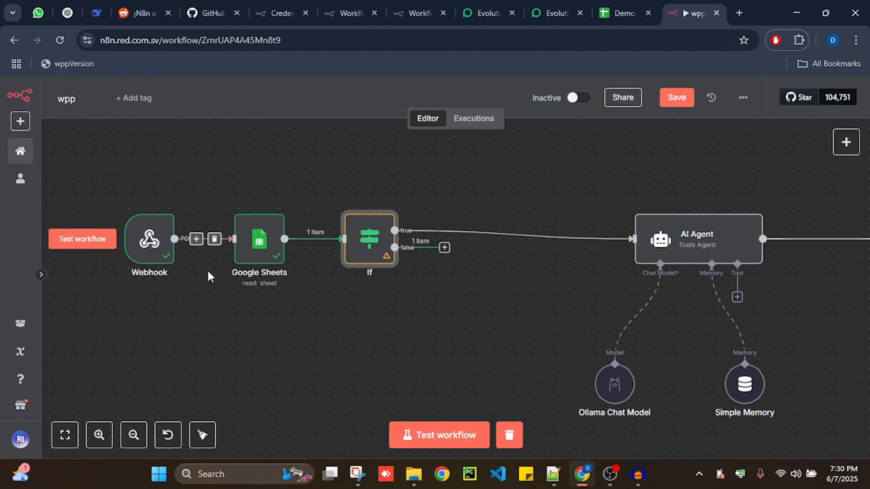
Step: Examine the Google Sheets node's settings, particularly the Always Output Data option, and return to the canvas
double_click(261, 233)
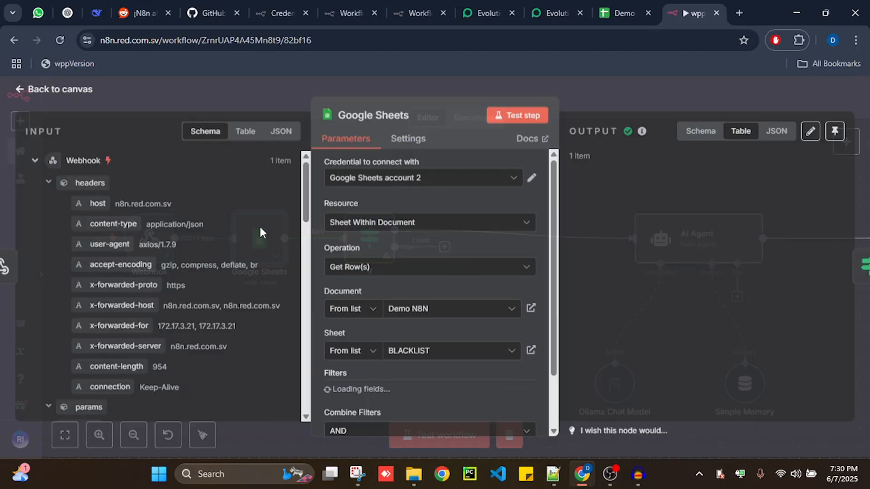
left_click(425, 144)
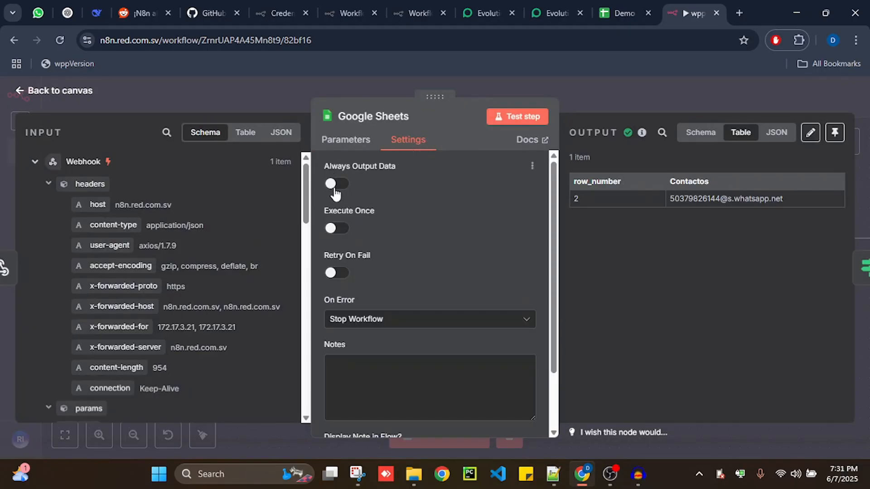
left_click(47, 94)
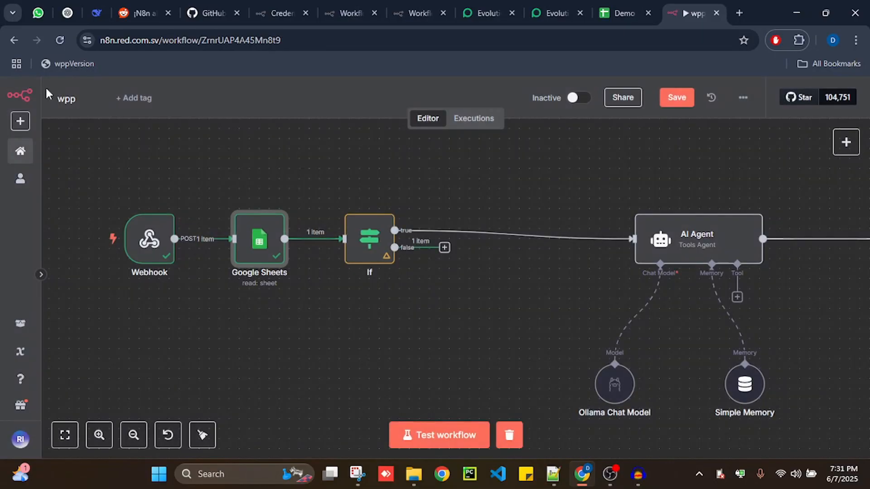
Step: In the Demo N8N spreadsheet, replace the first digit of the blacklisted contact in cell A2 with 6
left_click(632, 9)
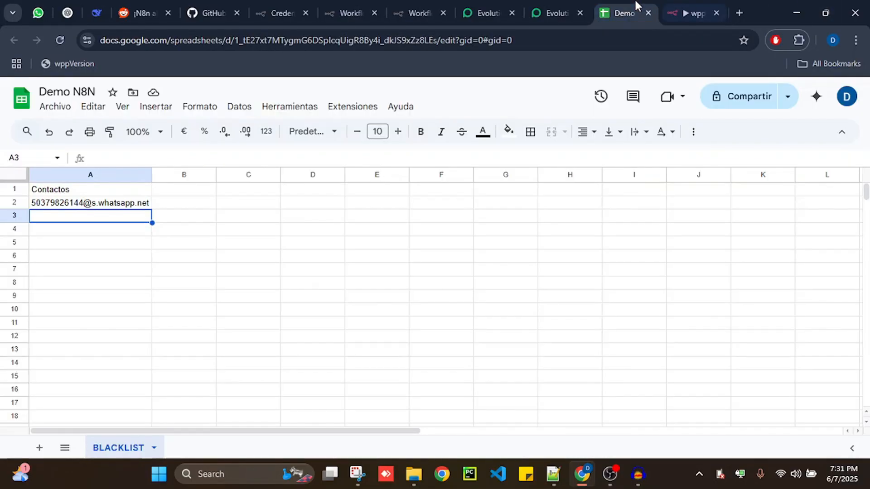
double_click(39, 205)
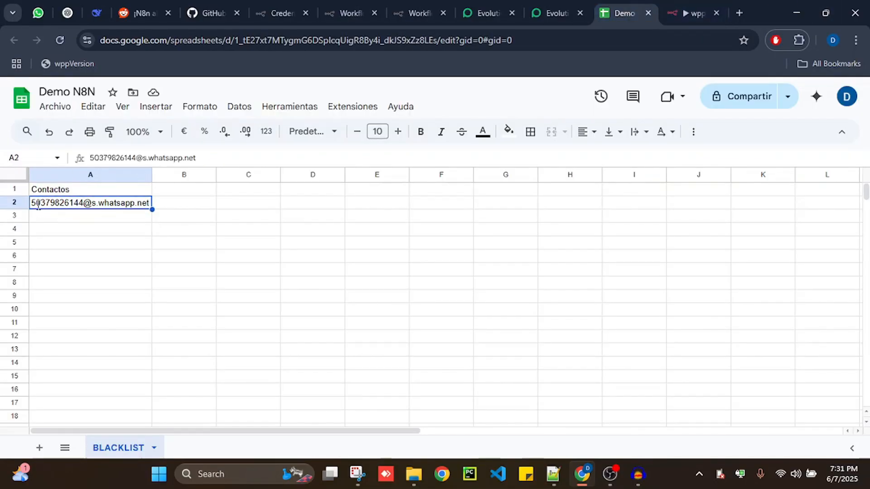
left_click_drag(36, 203, 27, 202)
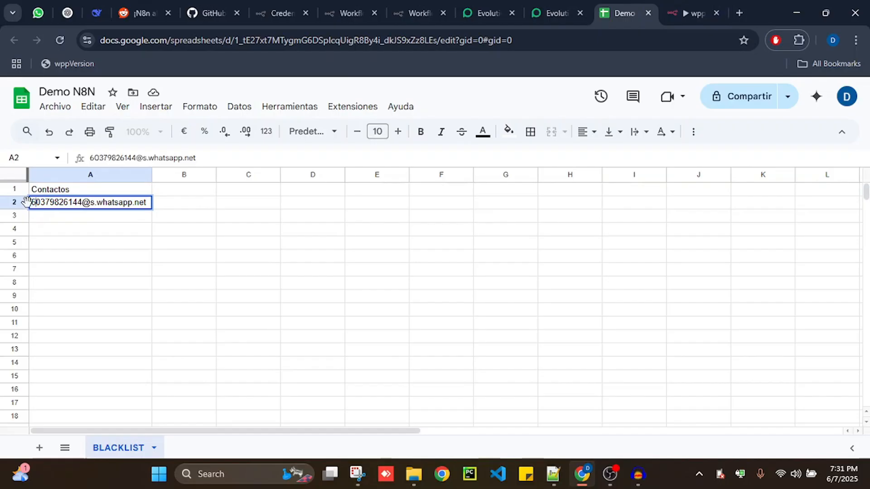
key("Return")
Step: Switch back to n8n, test the Google Sheets node against the edited blacklist, and read its output
left_click(675, 9)
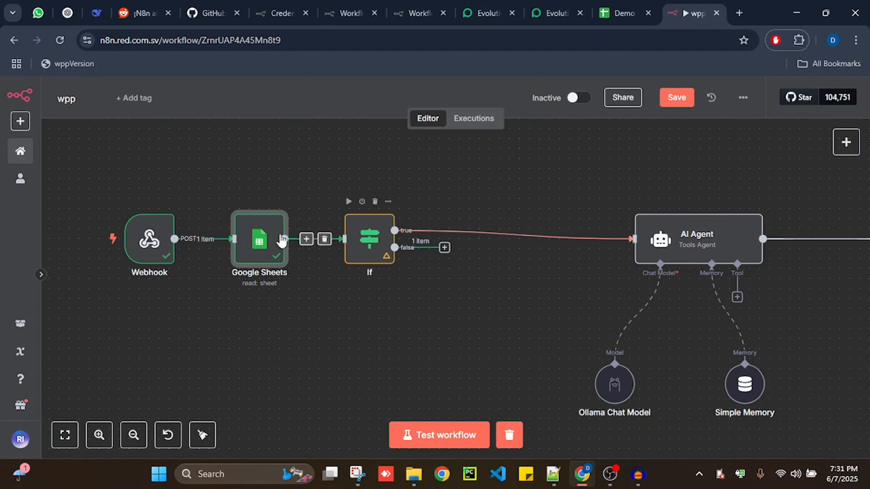
mouse_move(257, 238)
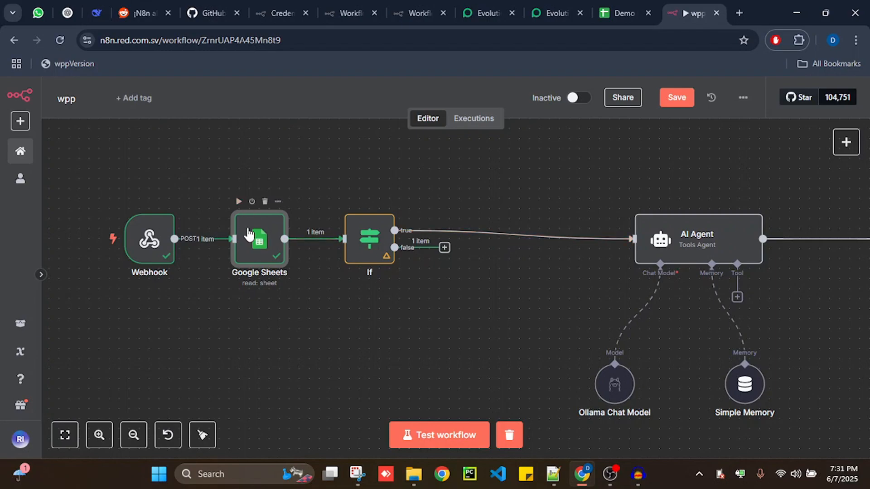
double_click(249, 235)
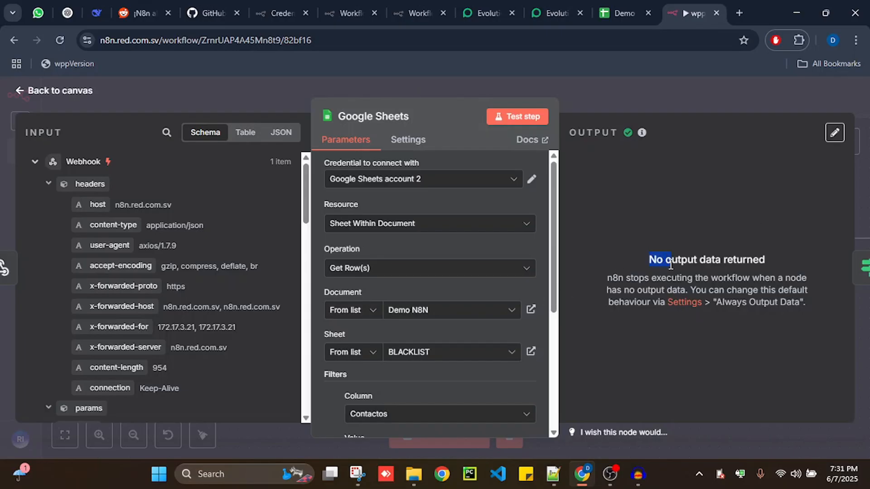
left_click_drag(670, 264, 805, 301)
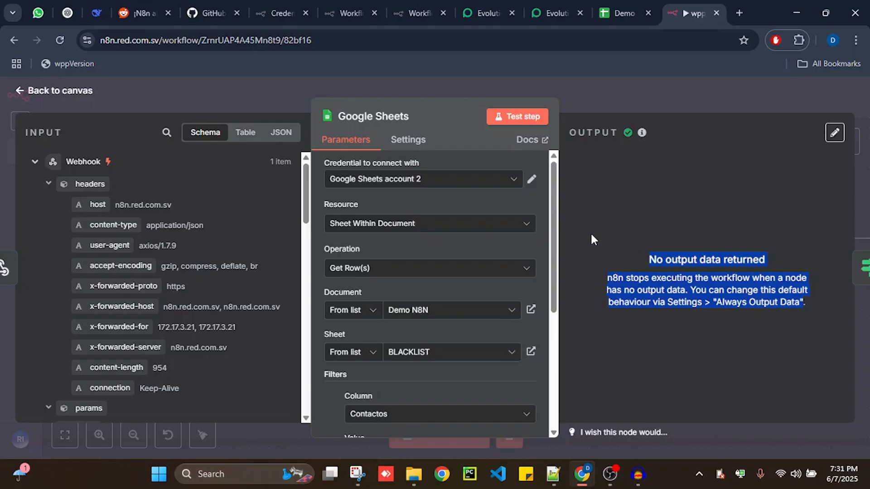
Step: Enable Always Output Data in the Google Sheets node's settings and return to the canvas
left_click(405, 139)
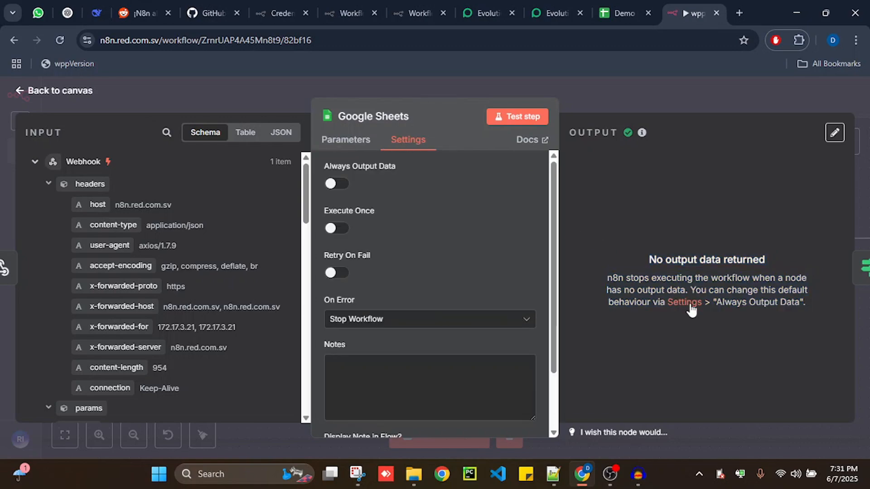
left_click(340, 186)
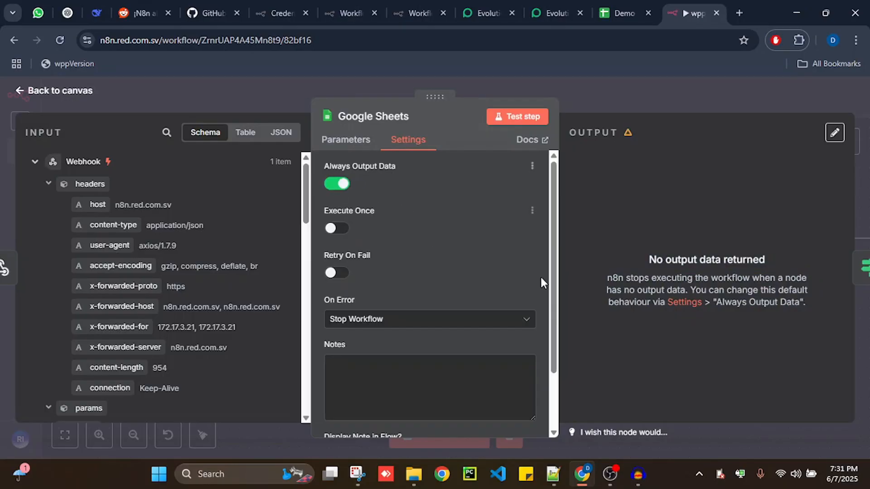
left_click(79, 96)
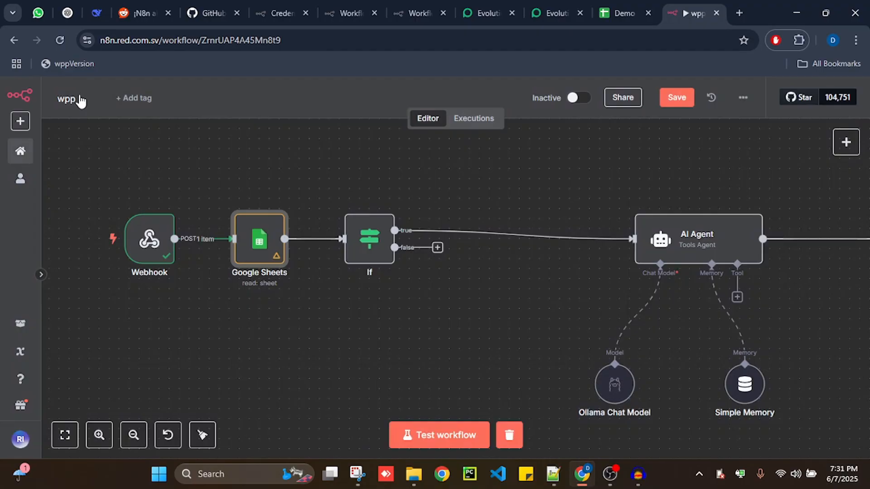
Step: Test the Google Sheets node again, then run the If node from the canvas
double_click(252, 242)
left_click(528, 117)
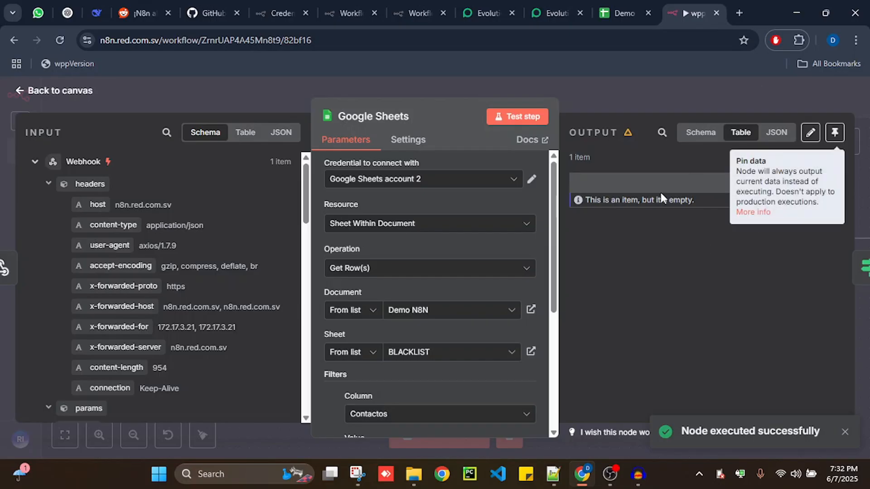
left_click(77, 91)
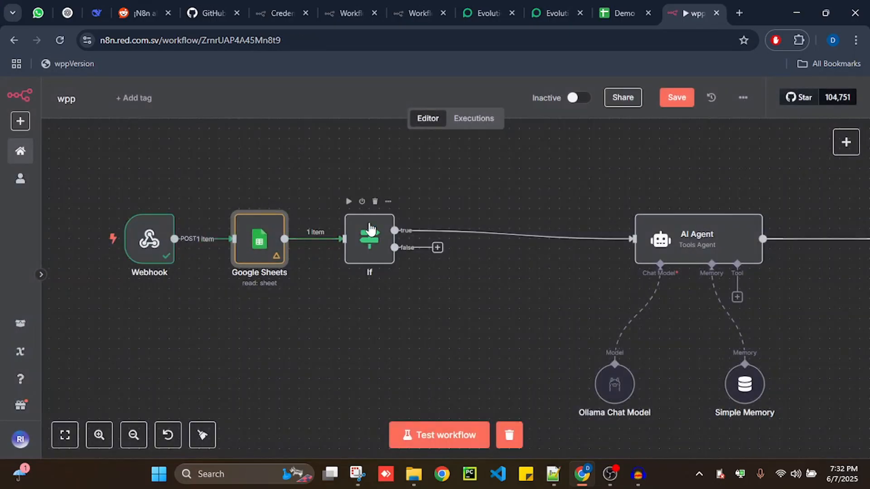
left_click(348, 201)
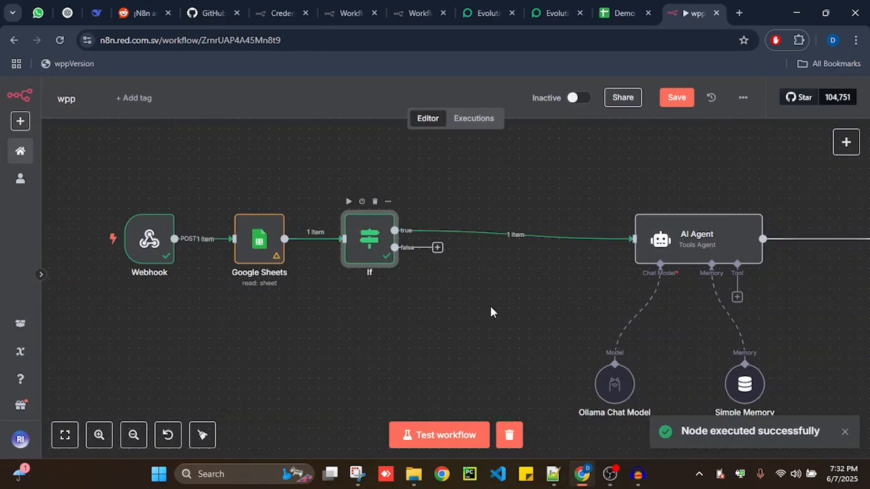
Step: Check the Demo N8N spreadsheet's blacklist and return to the wpp workflow in n8n
left_click_drag(489, 305, 402, 315)
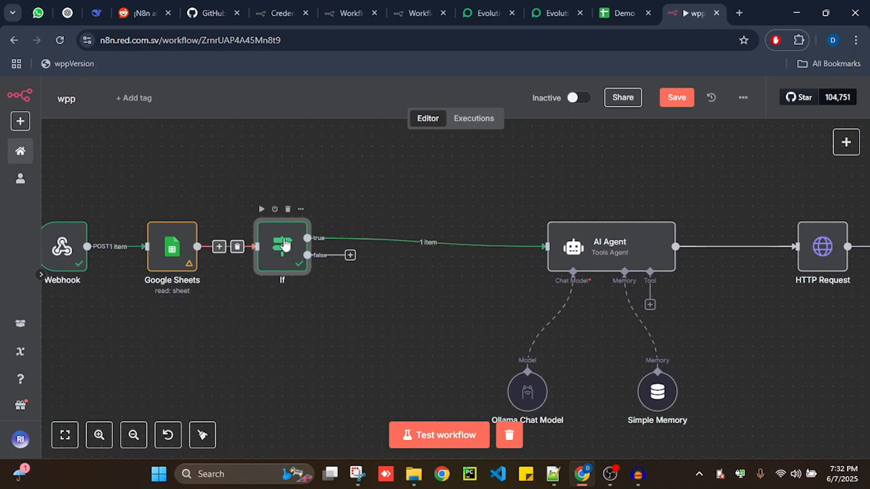
left_click(606, 5)
left_click(696, 10)
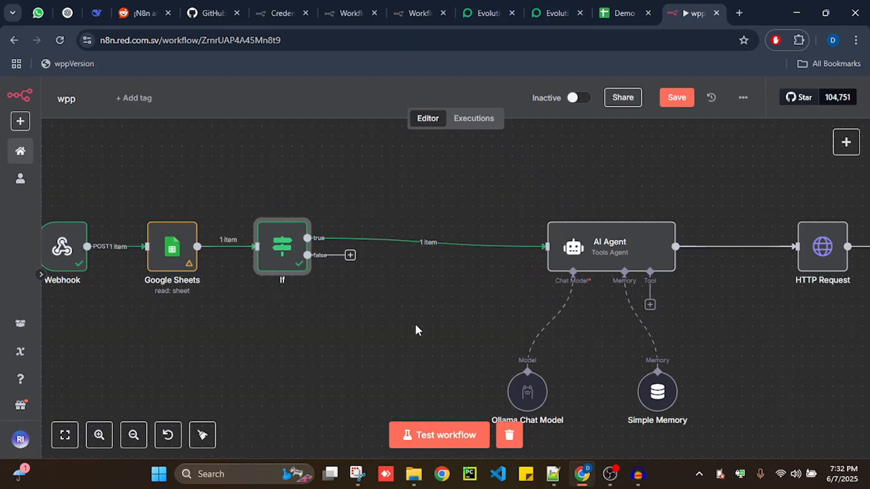
Step: Move the If, Google Sheets and Webhook nodes closer to the AI Agent, keeping them in one row
mouse_move(513, 253)
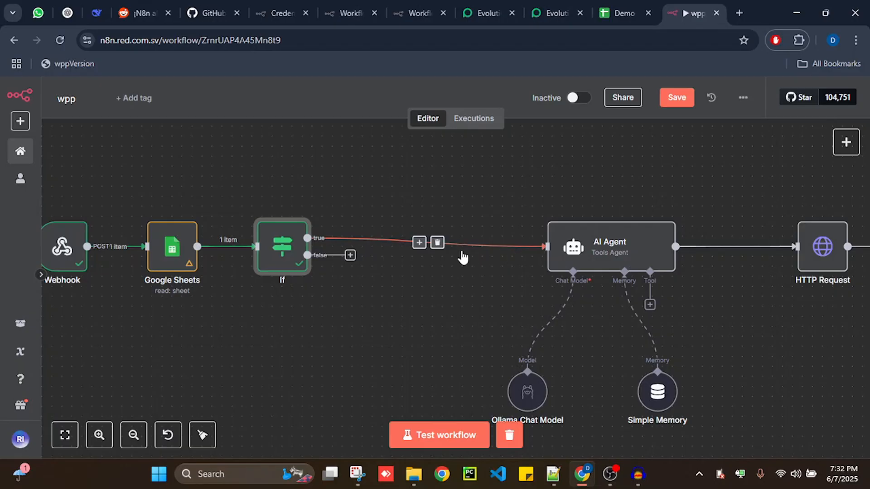
mouse_move(294, 275)
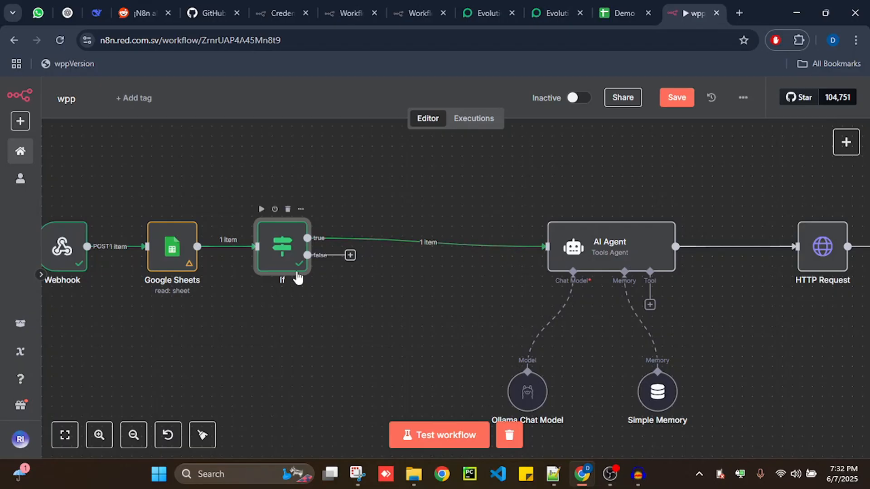
left_click_drag(285, 262, 395, 262)
left_click_drag(178, 257, 289, 256)
left_click_drag(80, 250, 200, 250)
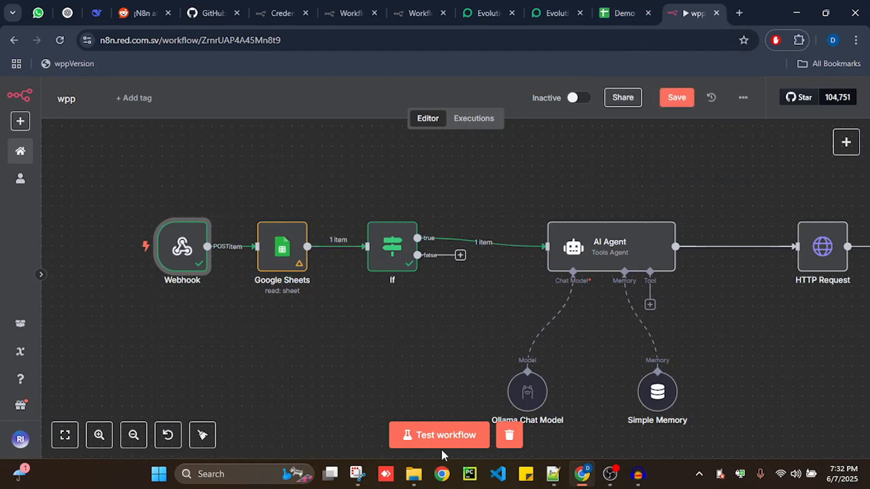
Step: Start a test run of the wpp workflow and send "hola buenas tardes" to the Bot chat in WhatsApp Web
left_click(644, 2)
left_click(667, 4)
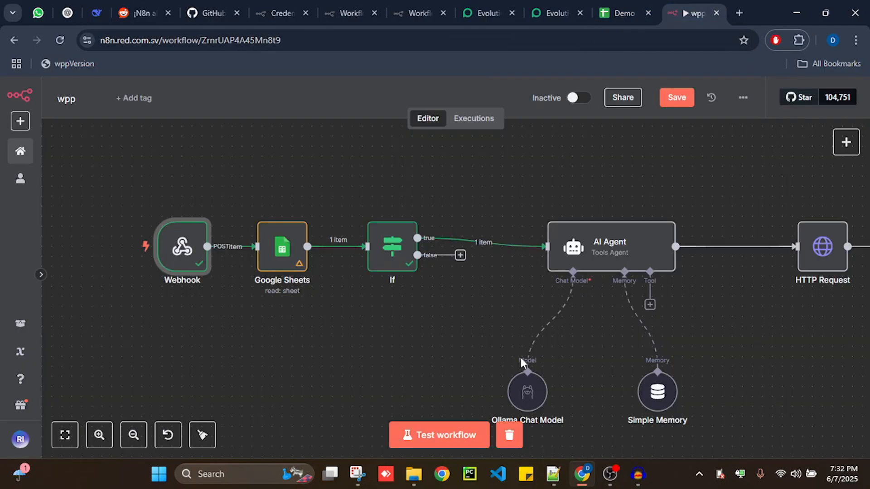
left_click(450, 446)
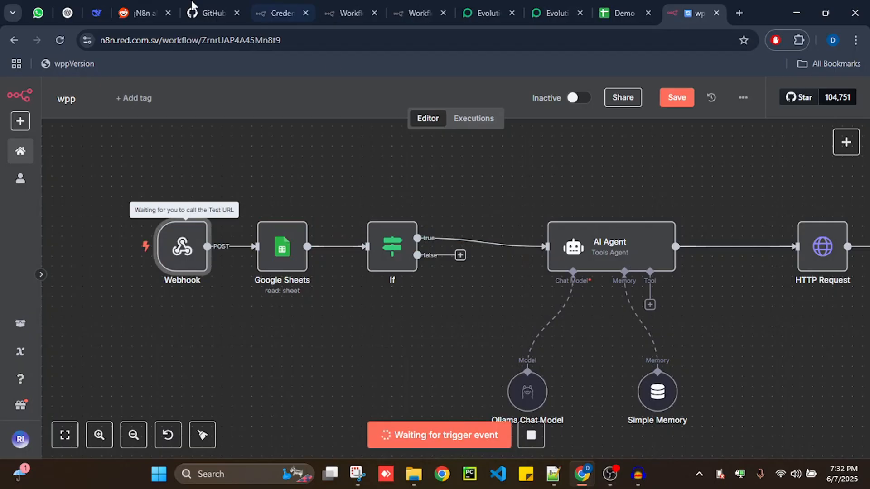
left_click(38, 10)
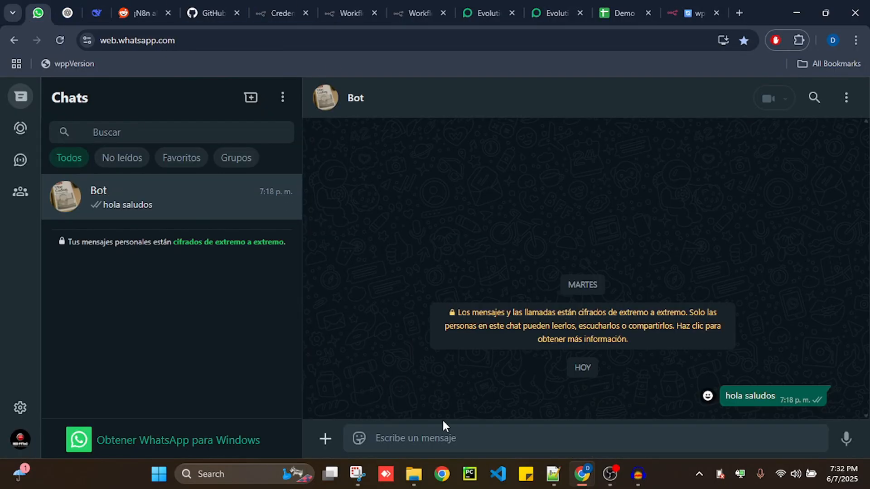
left_click(451, 439)
type("hola buenas tardes")
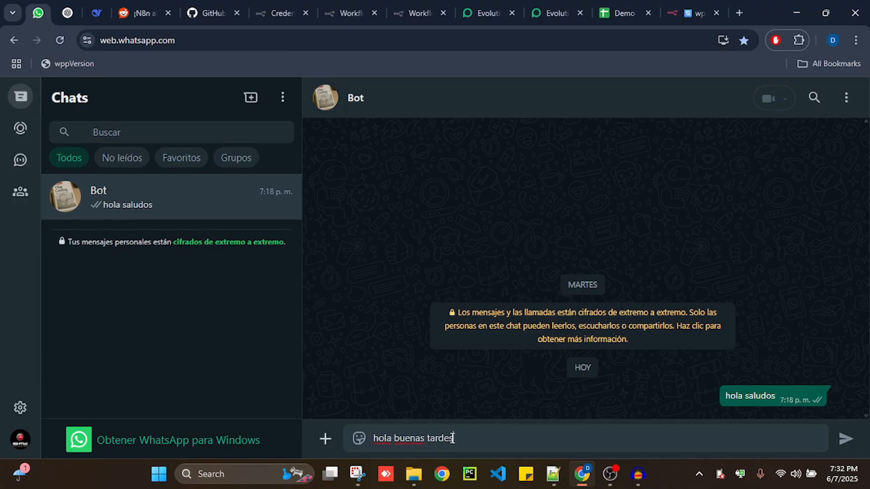
key("Return")
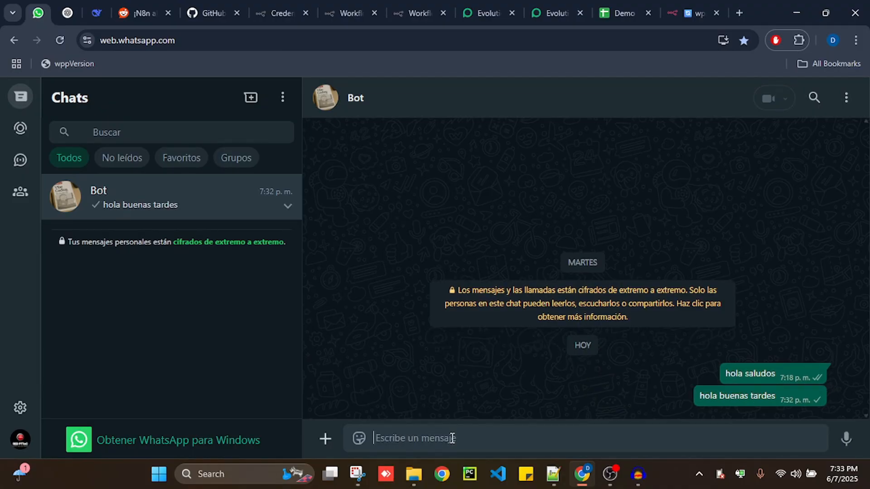
Step: Check the workflow execution in n8n and the bot's reply in the WhatsApp chat
left_click(707, 11)
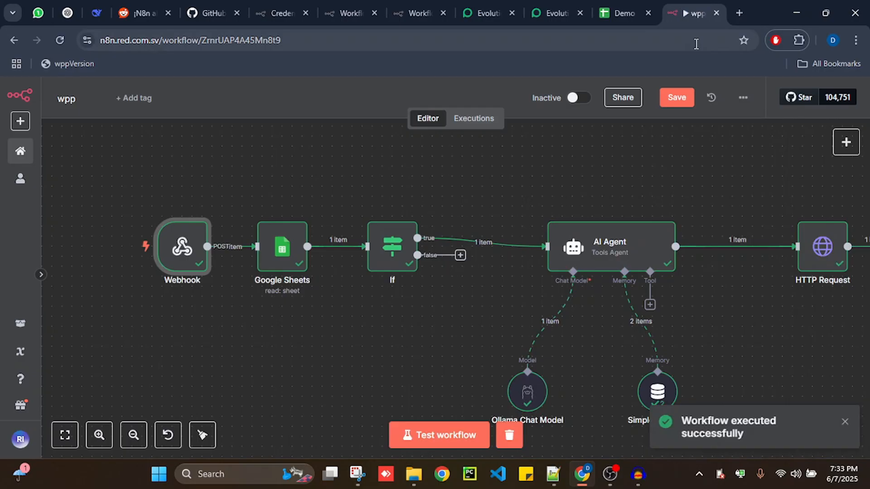
left_click(35, 6)
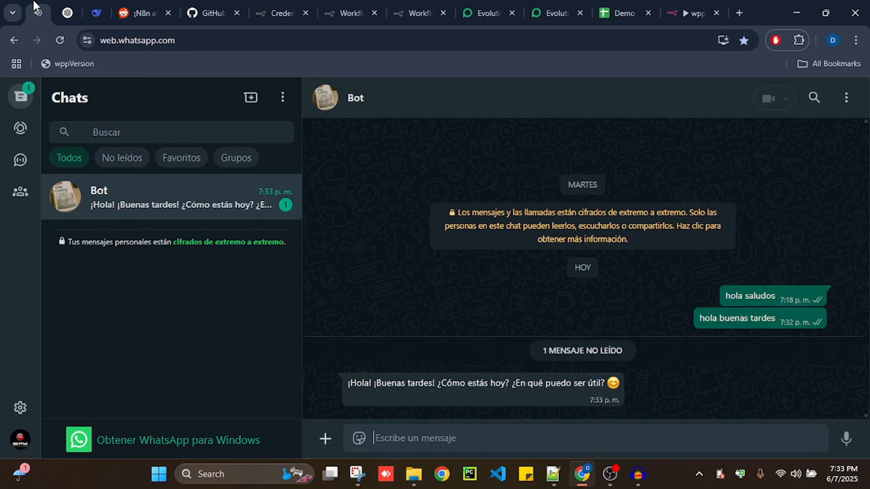
left_click(608, 429)
Step: In the Demo N8N spreadsheet's BLACKLIST sheet, change the first digit of the contact number in cell A2 to 5
left_click(619, 13)
left_click(44, 205)
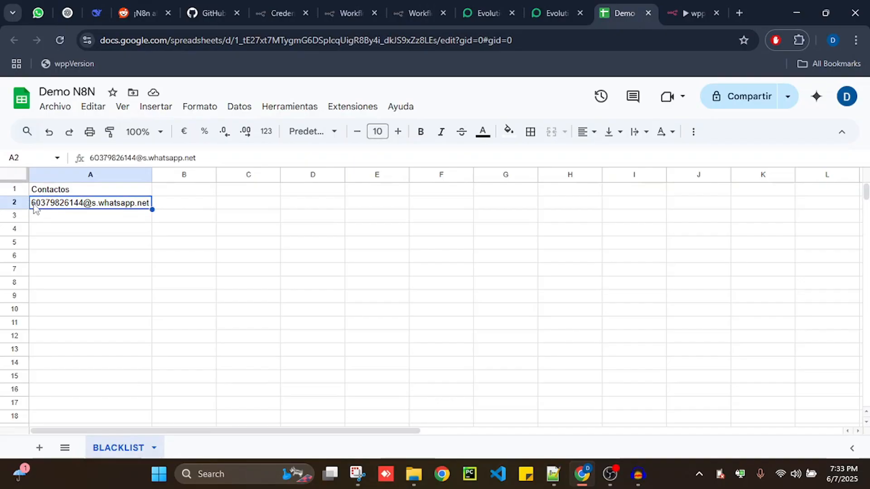
double_click(36, 206)
key("Delete")
type("5")
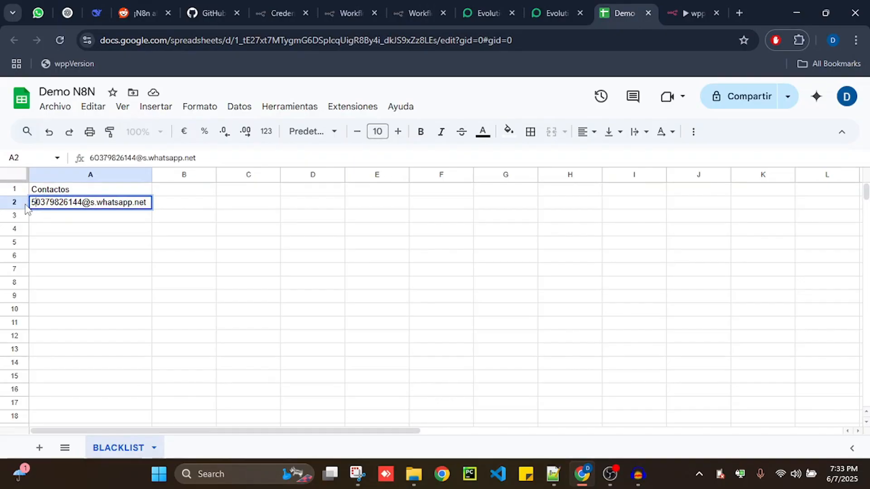
key("Return")
Step: Return to the wpp workflow in n8n and start a new test run
left_click(38, 6)
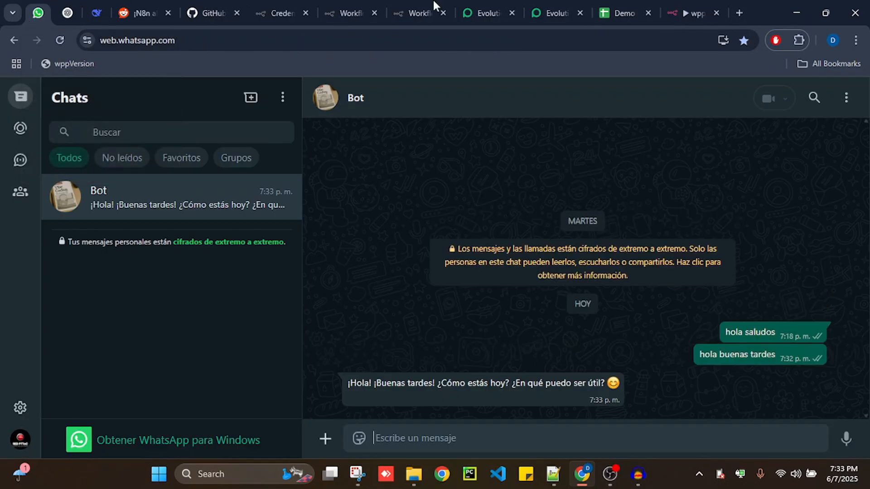
left_click(691, 10)
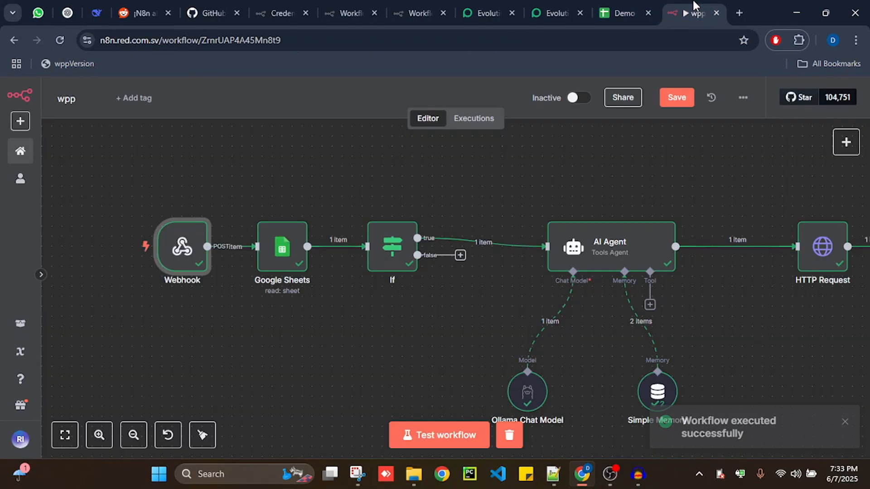
left_click(459, 438)
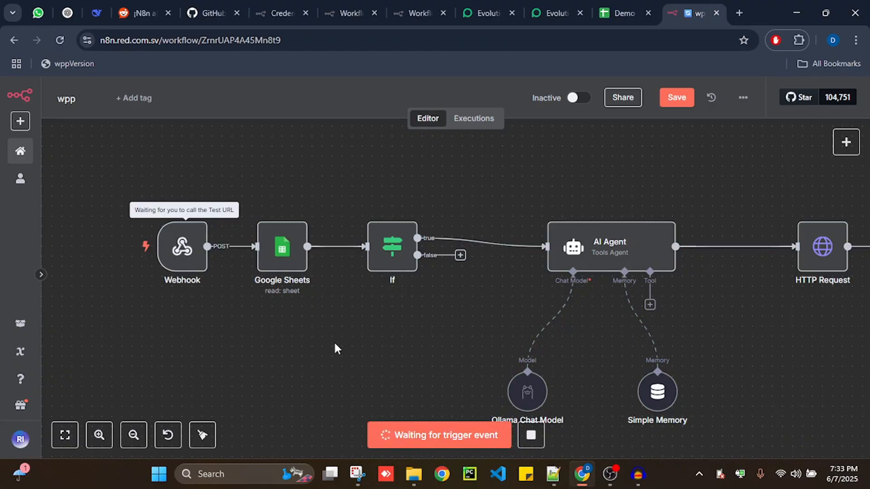
Step: Move WhatsApp Web into its own browser window and place it side by side with the n8n window
key("super+Right")
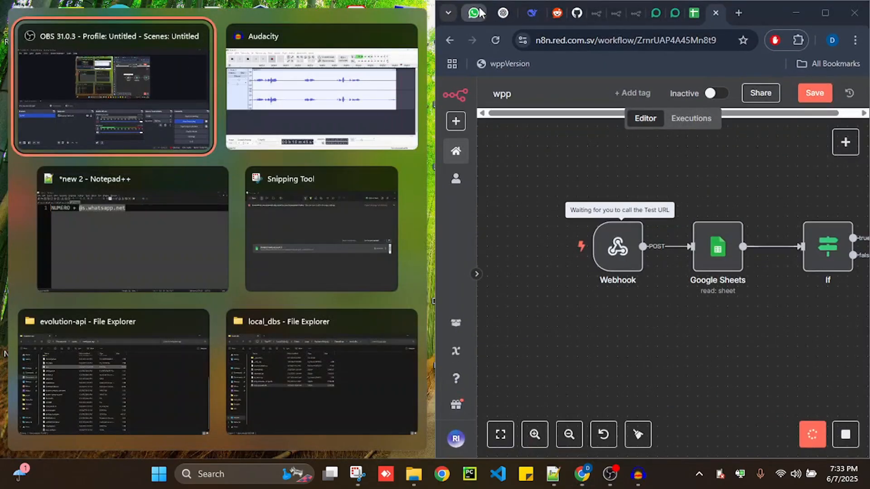
left_click_drag(474, 14, 1, 11)
left_click_drag(201, 20, 465, 3)
left_click_drag(596, 9, 81, 41)
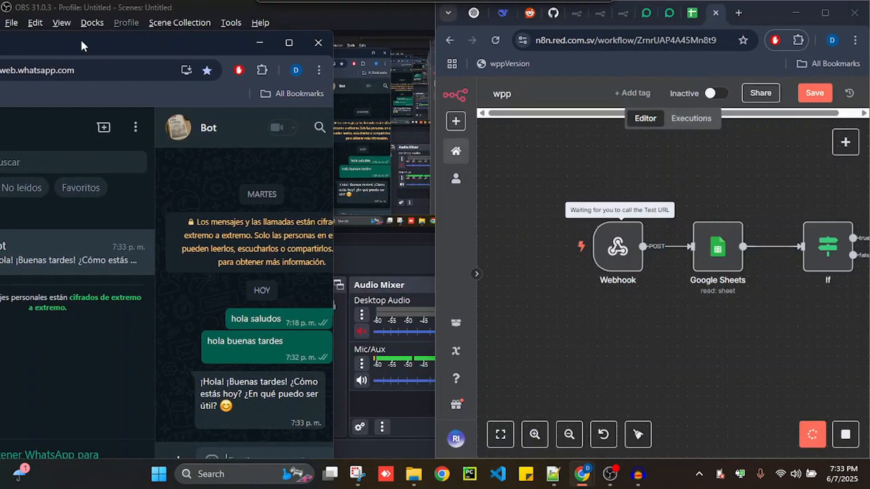
double_click(96, 40)
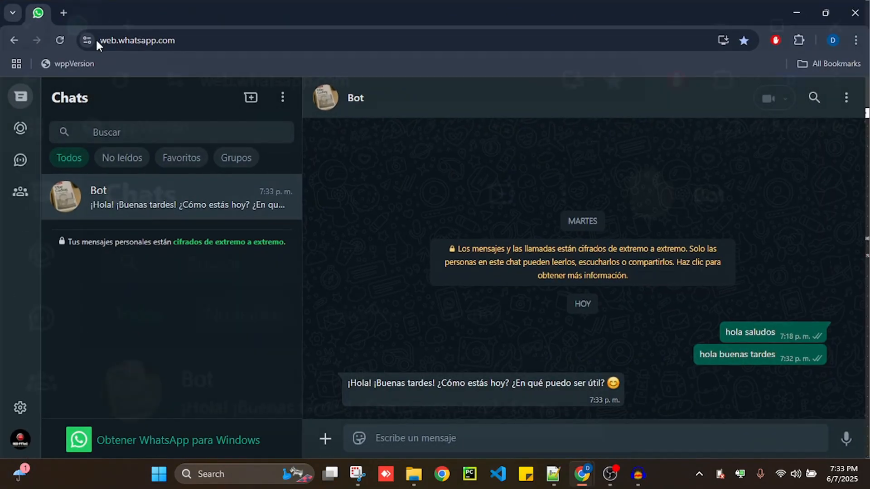
key("super+Left")
Step: Send the message "saludos" to the Bot chat in WhatsApp while watching the workflow nodes
left_click(701, 339)
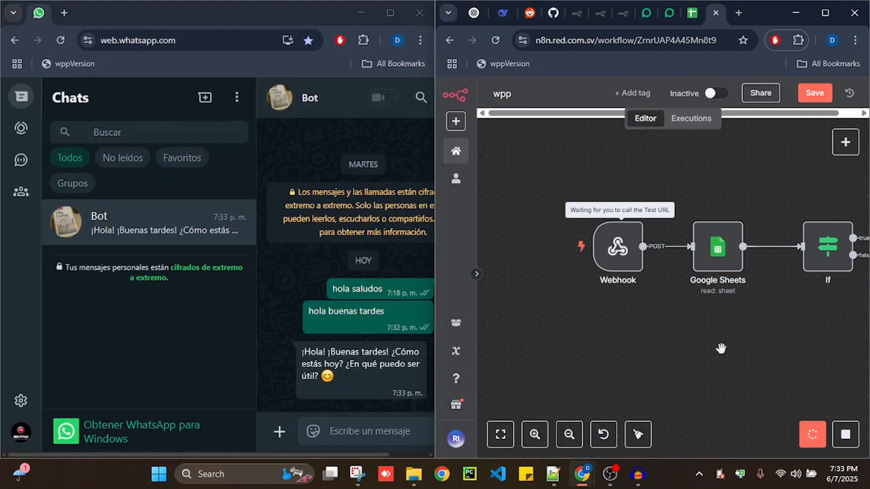
scroll(675, 338, "down", 1)
left_click_drag(707, 343, 608, 340)
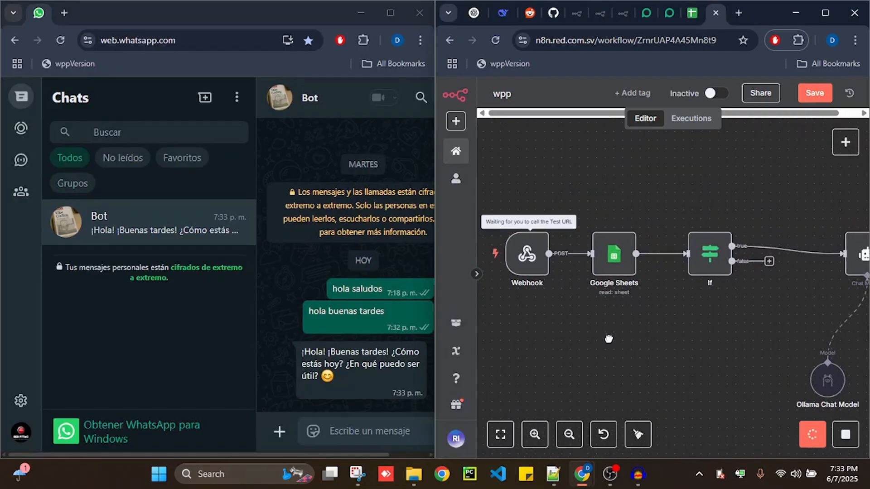
left_click(342, 430)
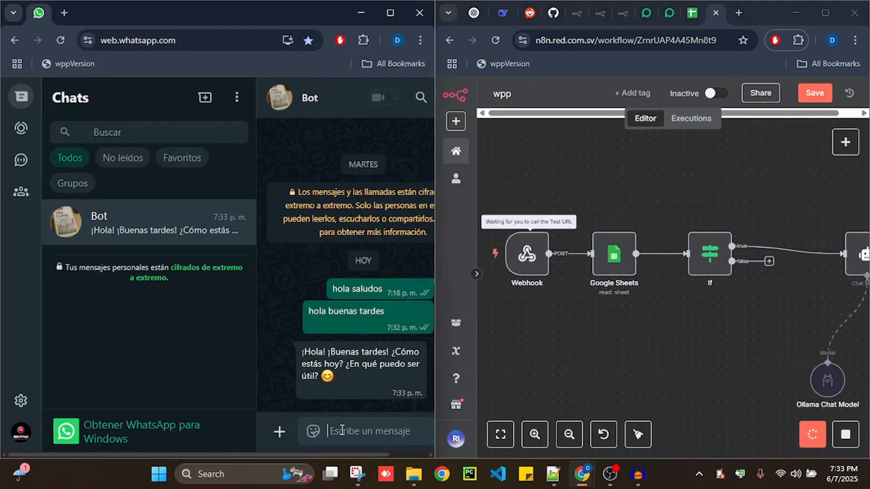
type("saludos")
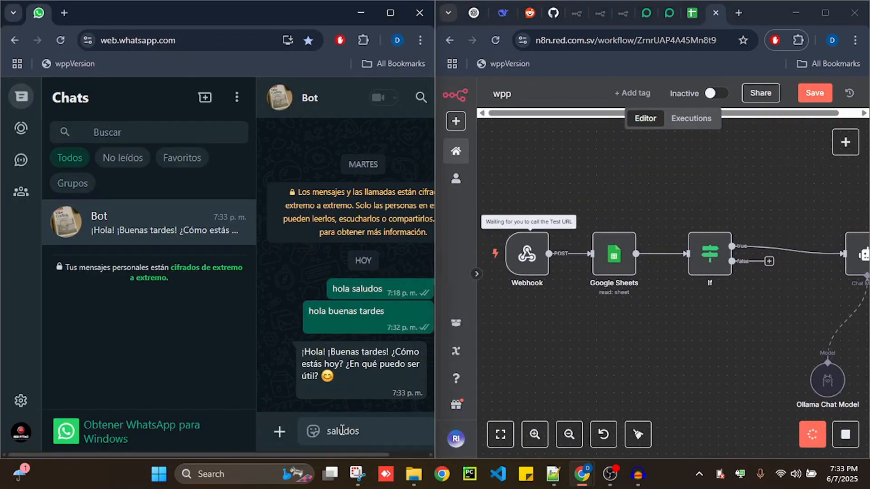
key("Return")
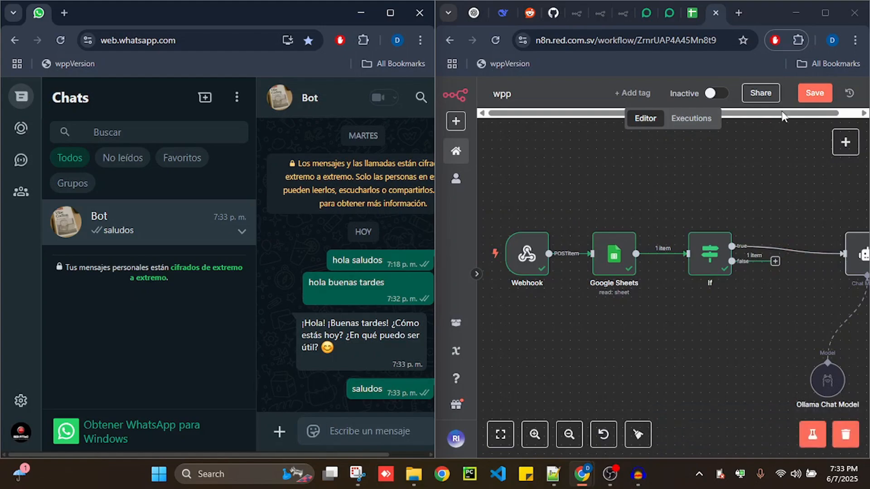
Step: Maximize the n8n and WhatsApp windows and check the Bot chat for a reply to "saludos"
left_click(825, 12)
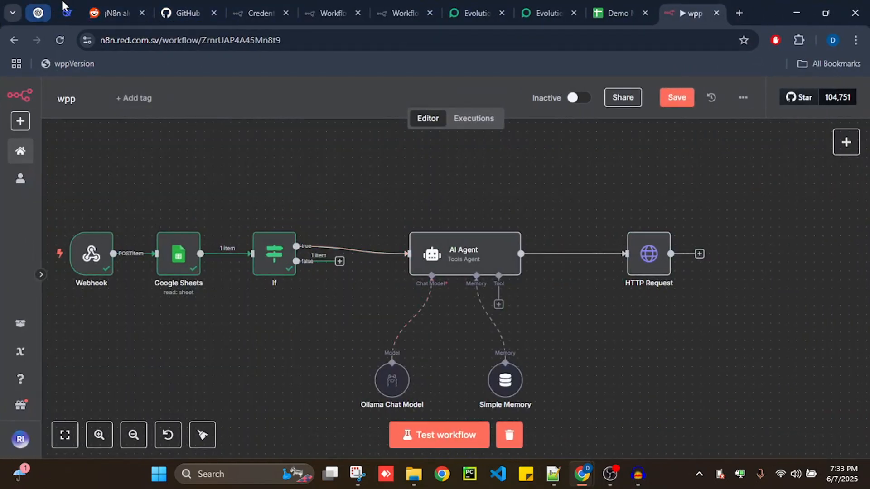
key("alt+Tab")
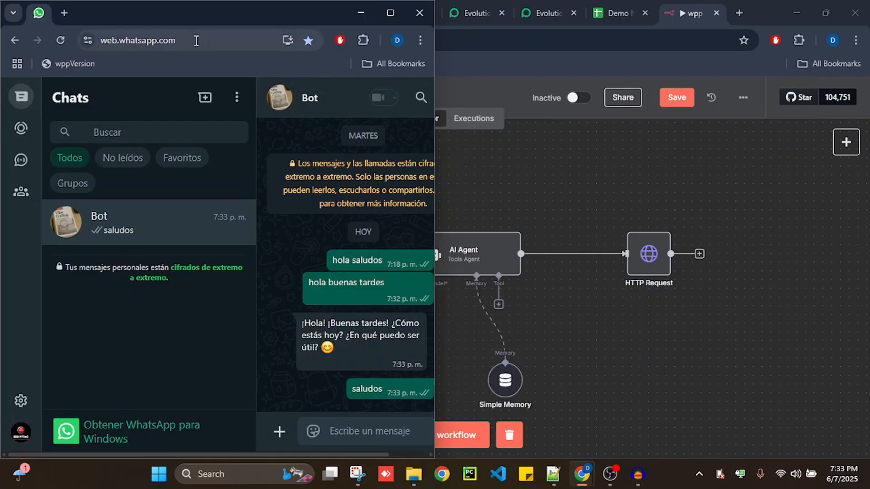
key("super+Up")
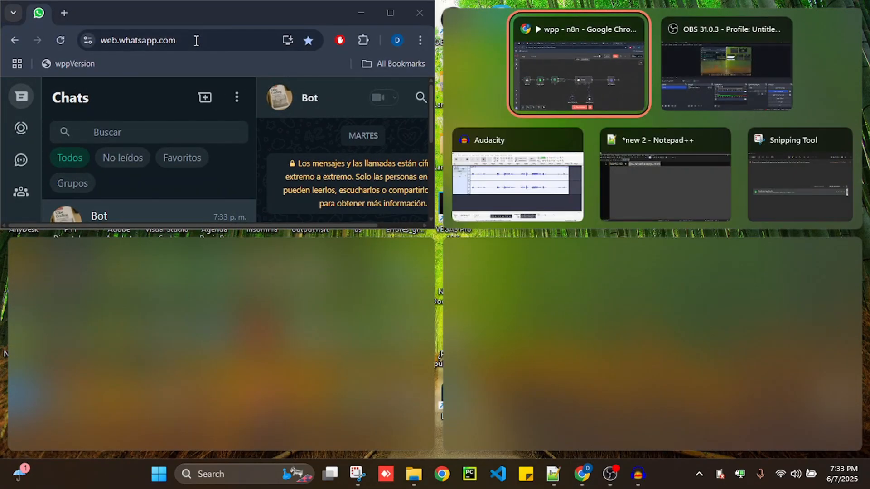
left_click_drag(202, 16, 203, 17)
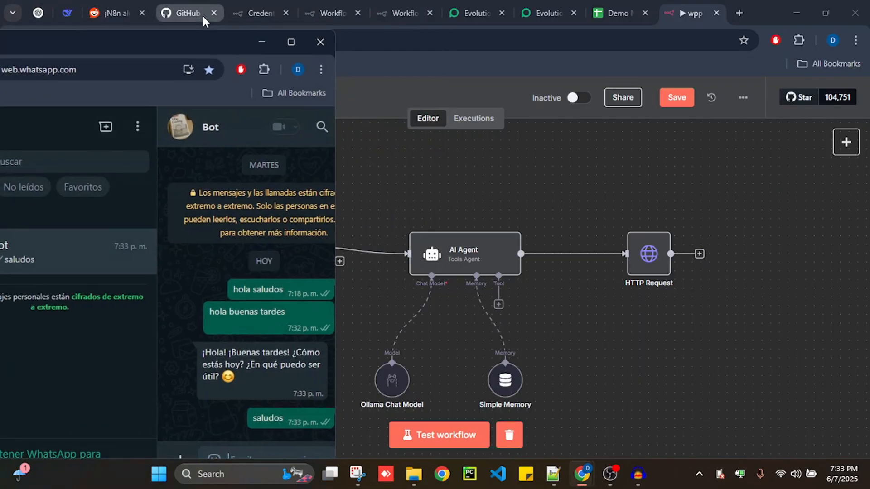
left_click(291, 42)
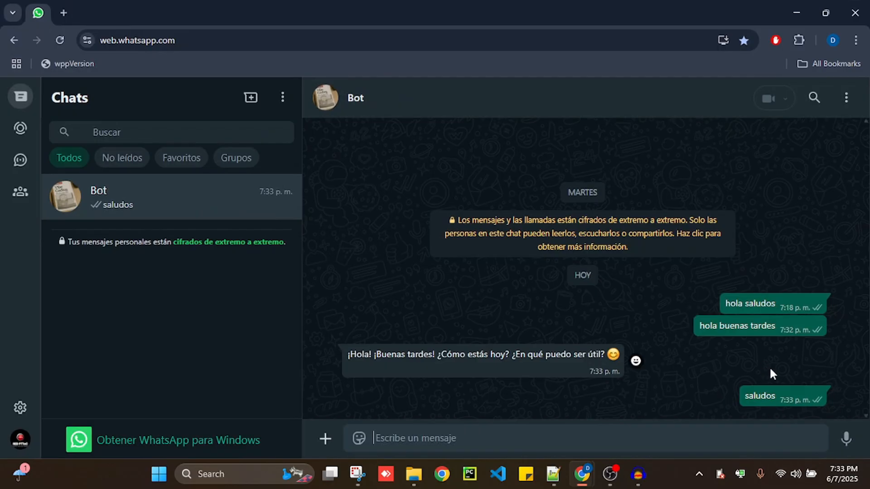
Step: In the Demo N8N spreadsheet's BLACKLIST sheet, change the first digit of the contact number in cell A2 to 6
key("alt+Tab")
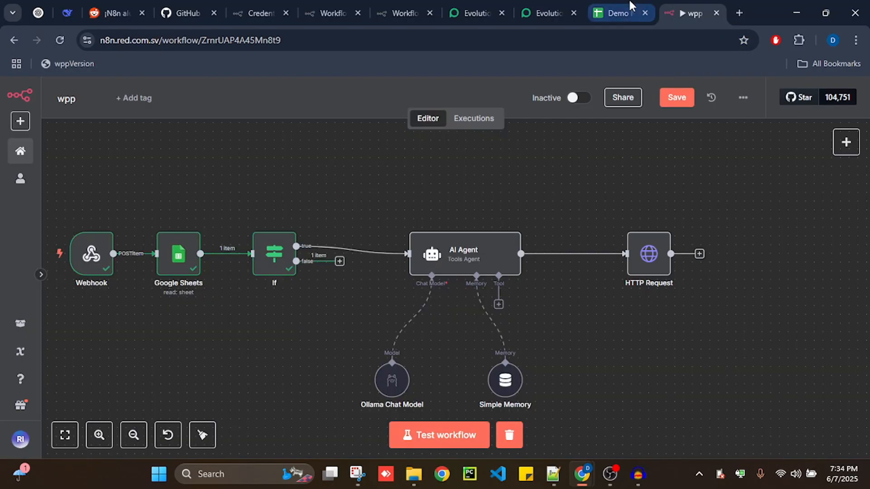
left_click(612, 13)
left_click(34, 203)
double_click(31, 204)
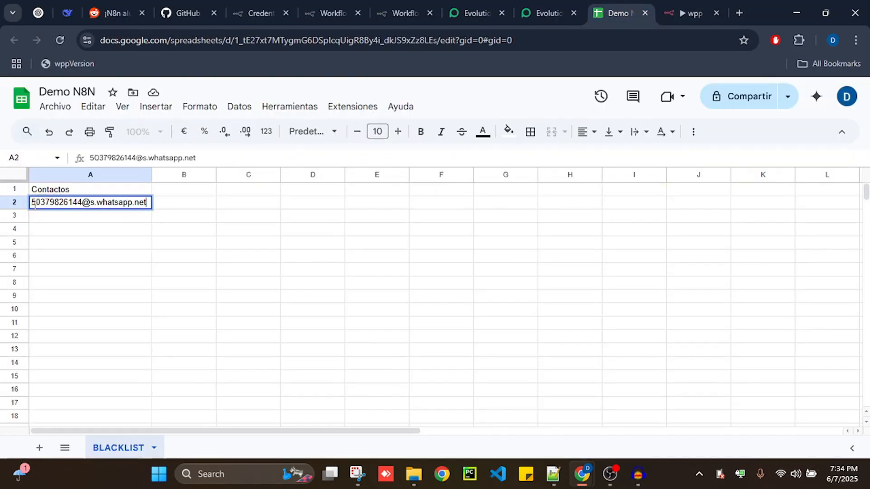
type("6")
key("Return")
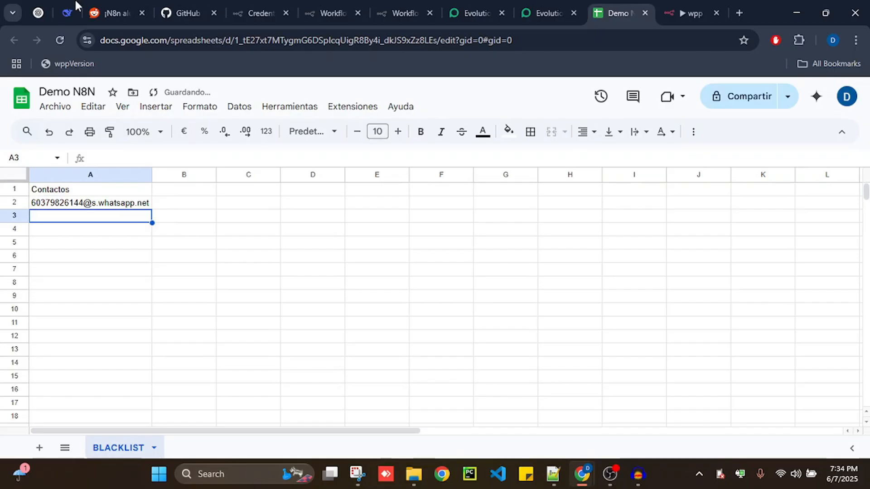
Step: Send "buenas con quien tengo el gusto" to the Bot chat in WhatsApp
key("alt+Tab")
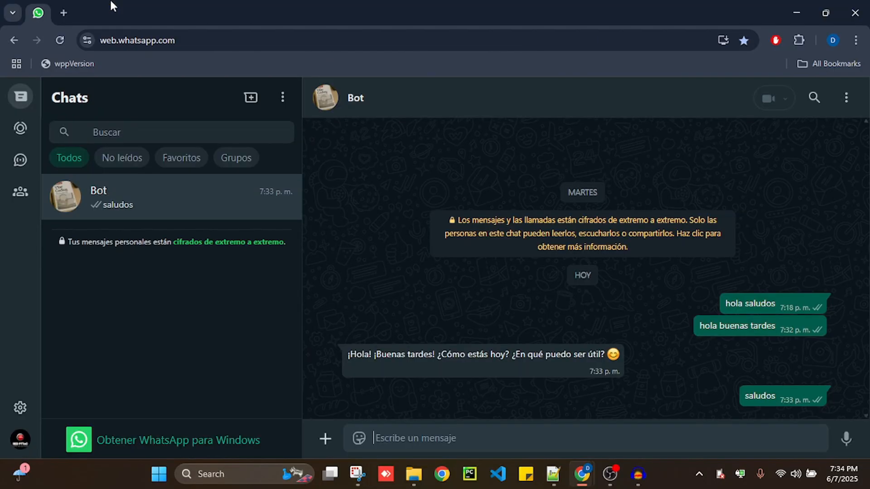
type("bue")
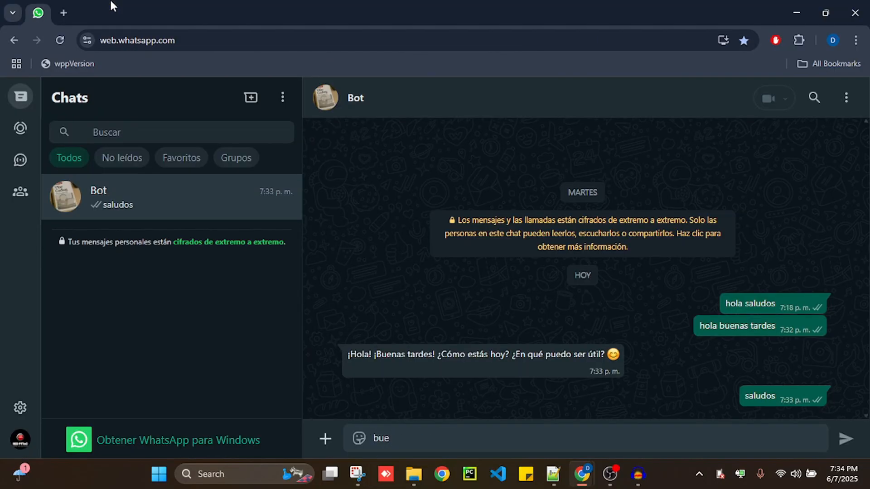
key("BackSpace")
type("buenas con quien tengo")
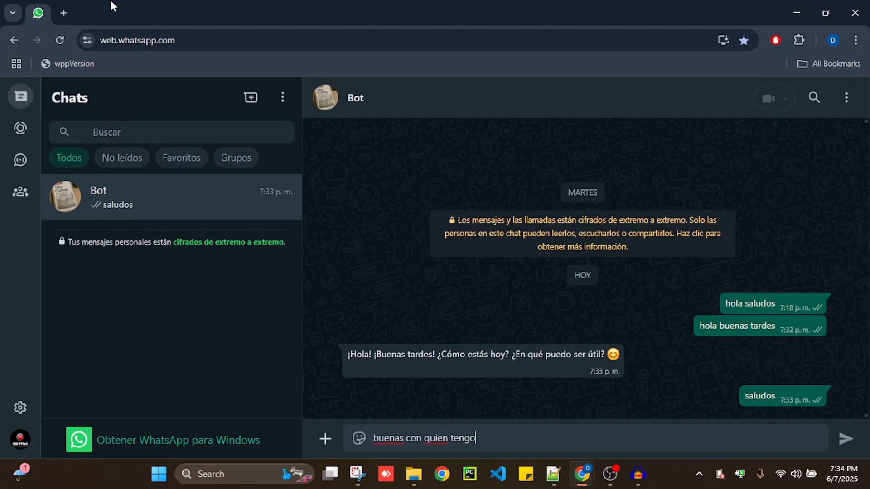
type(" el gusto")
key("Return")
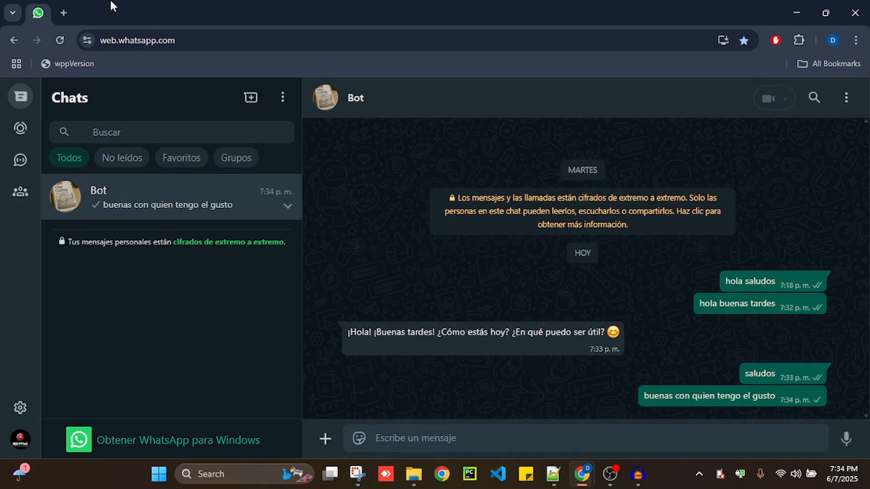
Step: Switch to the wpp workflow in n8n and start another test run
key("alt+Tab")
left_click(685, 13)
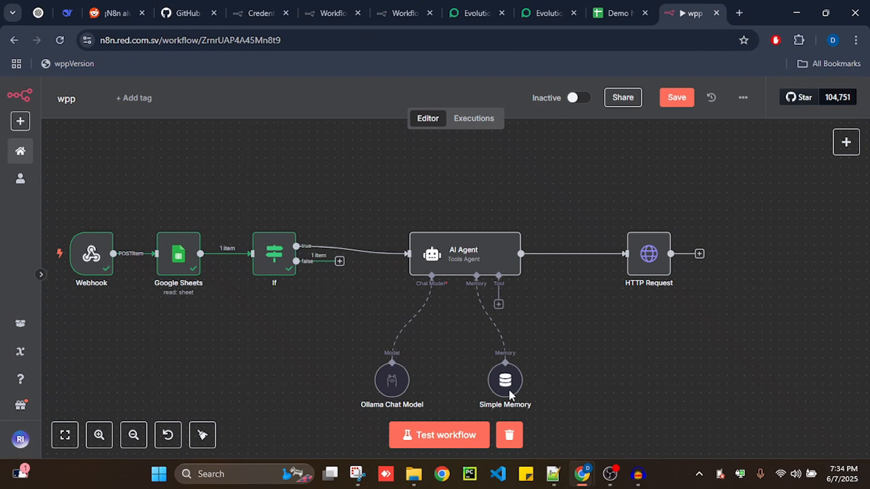
left_click(440, 440)
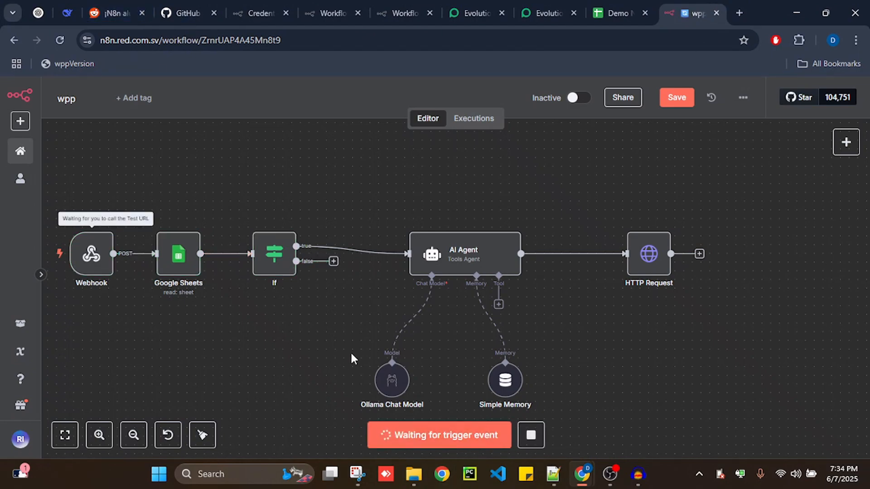
Step: Switch to WhatsApp and send "buenas tardes" to the Bot chat
key("alt+Tab")
type("be")
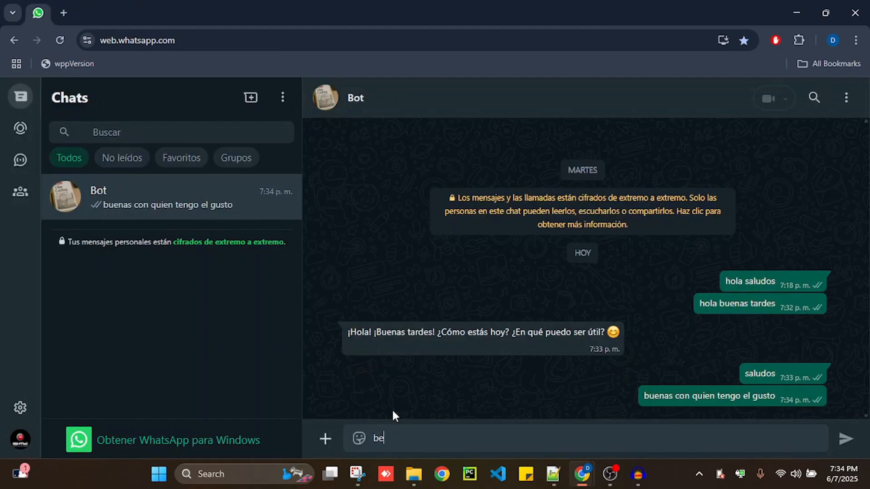
key("BackSpace")
type("uenas tardes")
key("Return")
Step: Check the wpp workflow run in n8n and the Bot chat in WhatsApp for a reply to "buenas tardes"
key("alt+Tab")
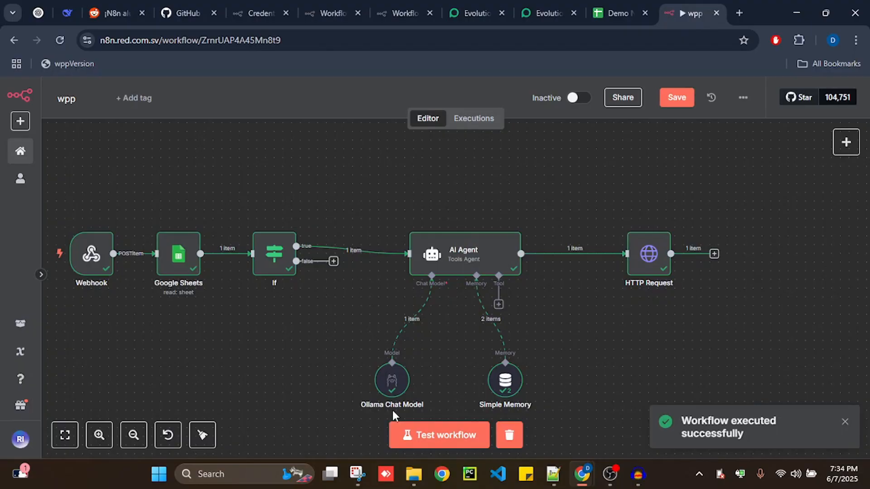
key("alt+Tab")
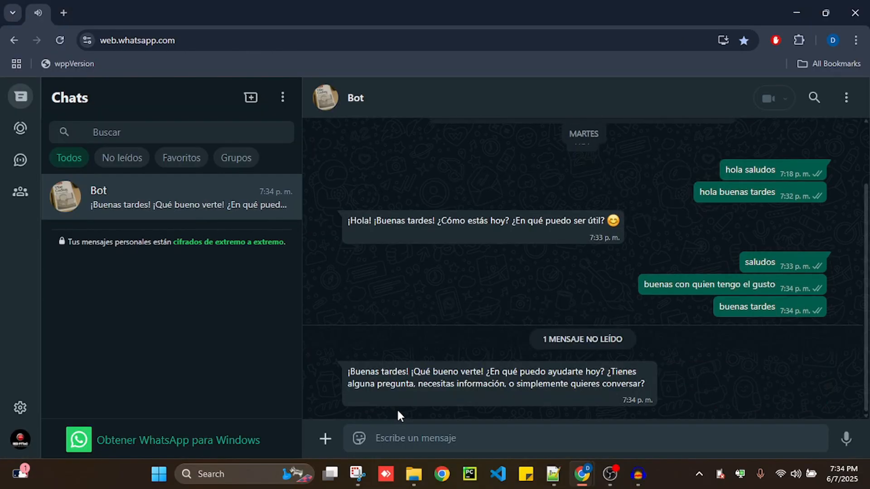
key("alt+Tab")
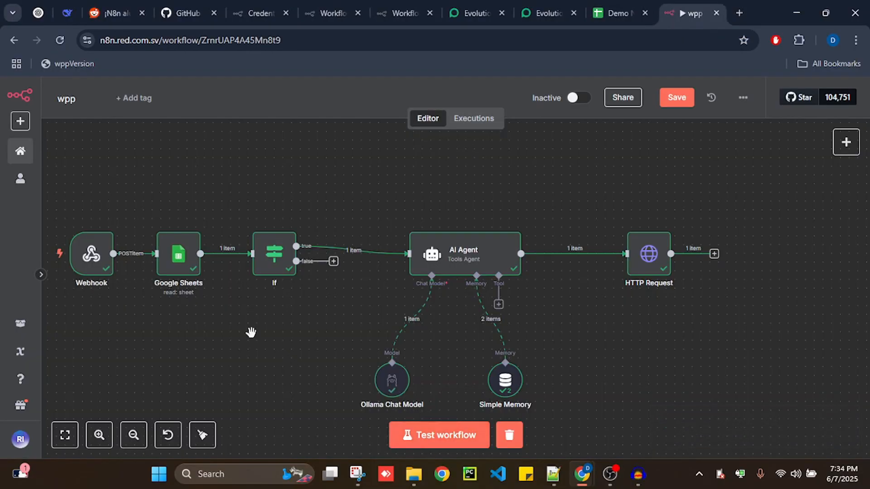
Step: Review the If node's condition on the Contactos field and its true branch to the AI Agent, closing the node without changes
left_click_drag(280, 331, 352, 366)
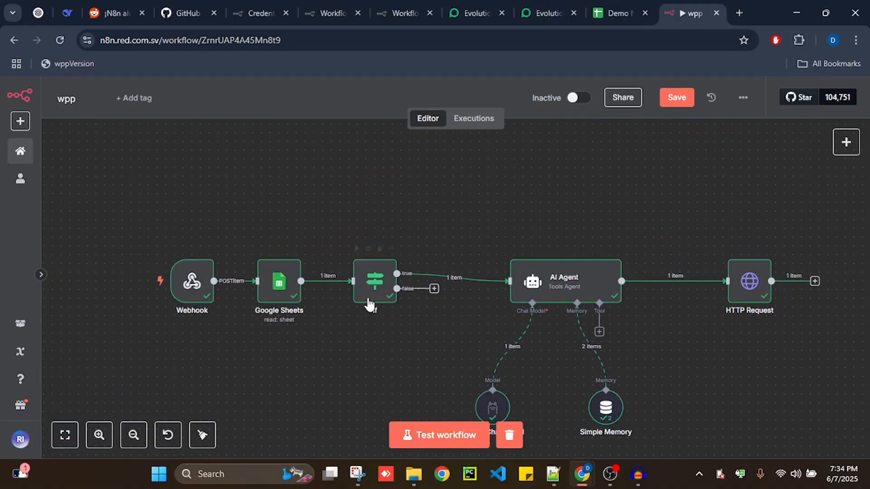
double_click(373, 284)
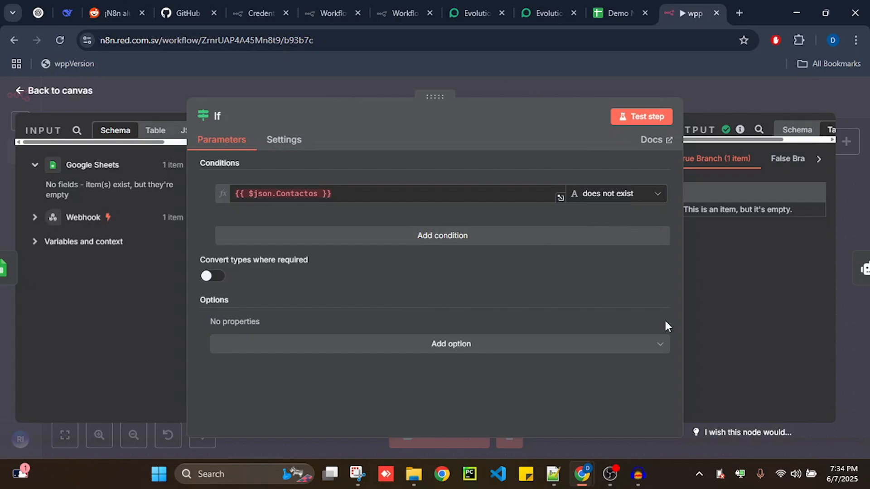
left_click(152, 90)
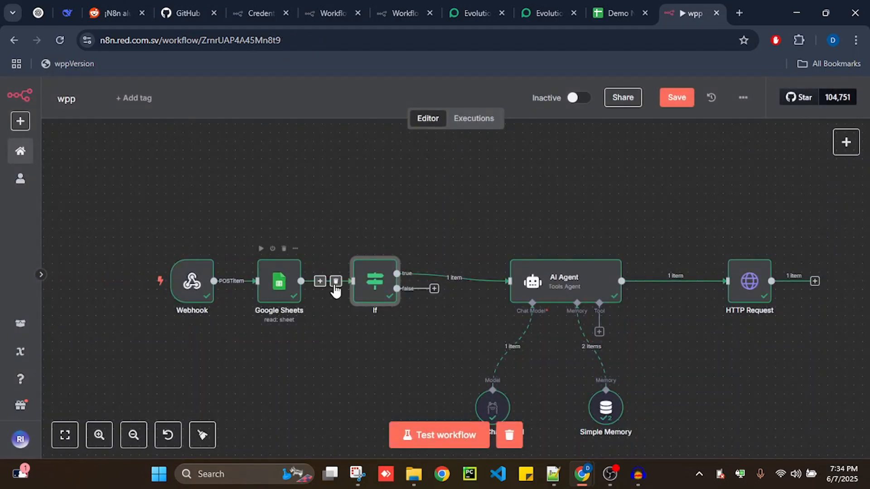
double_click(360, 283)
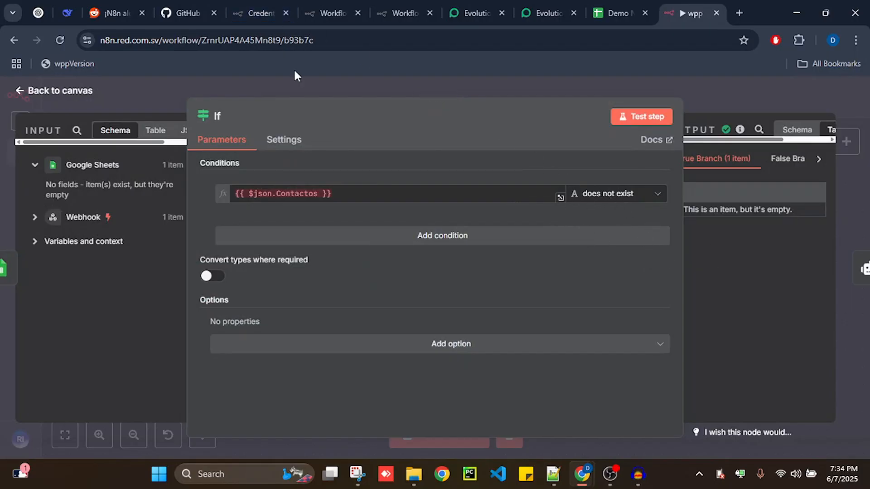
left_click(301, 79)
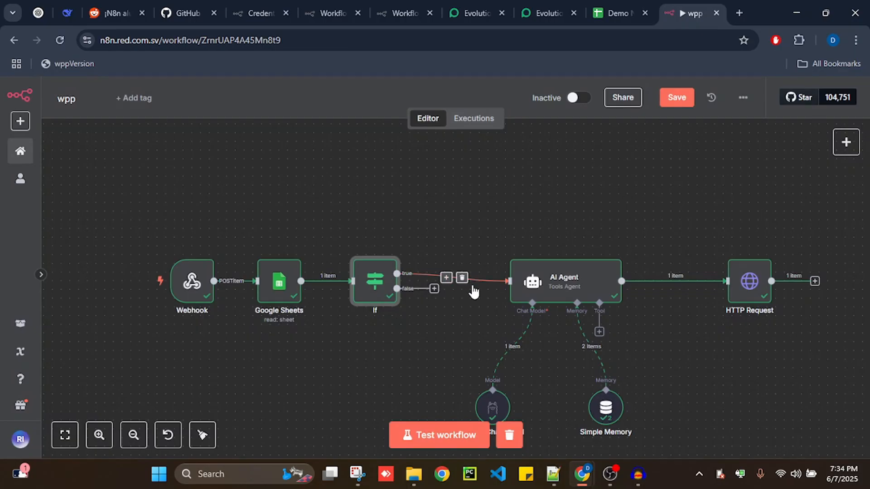
mouse_move(417, 279)
double_click(364, 302)
key("Escape")
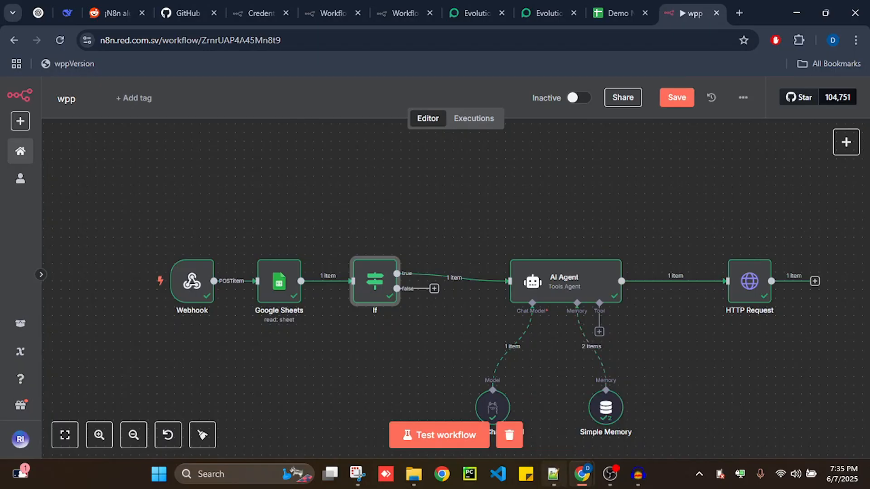
Step: View the contact format note in Notepad++ and look through the Webhook node's output in n8n for the sender's ID
left_click(553, 474)
left_click(381, 157)
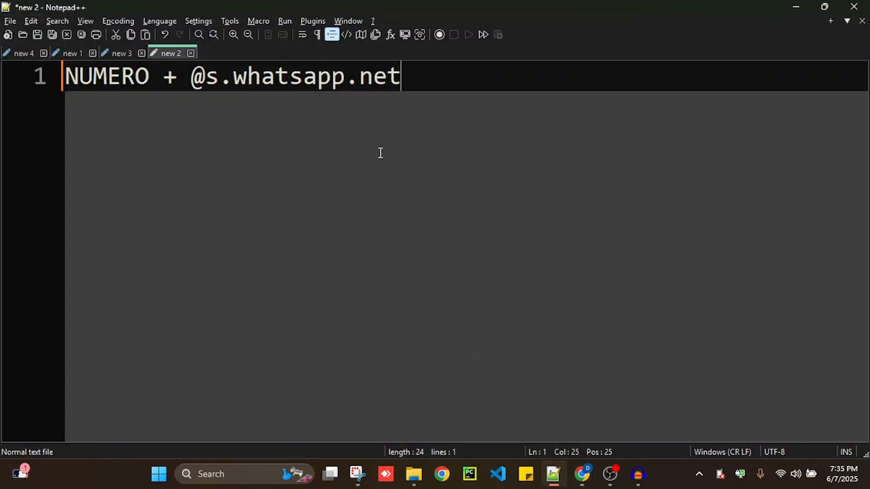
key("alt+Tab")
double_click(188, 297)
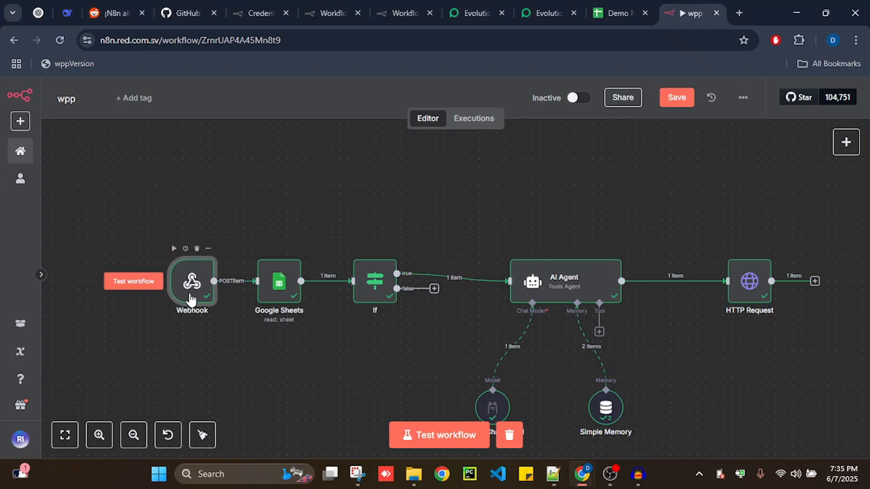
key("alt+Tab")
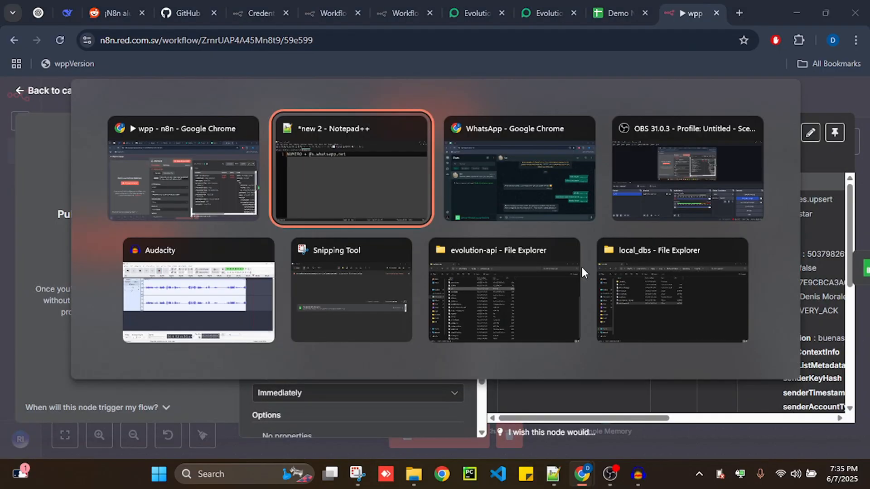
key("alt+Tab")
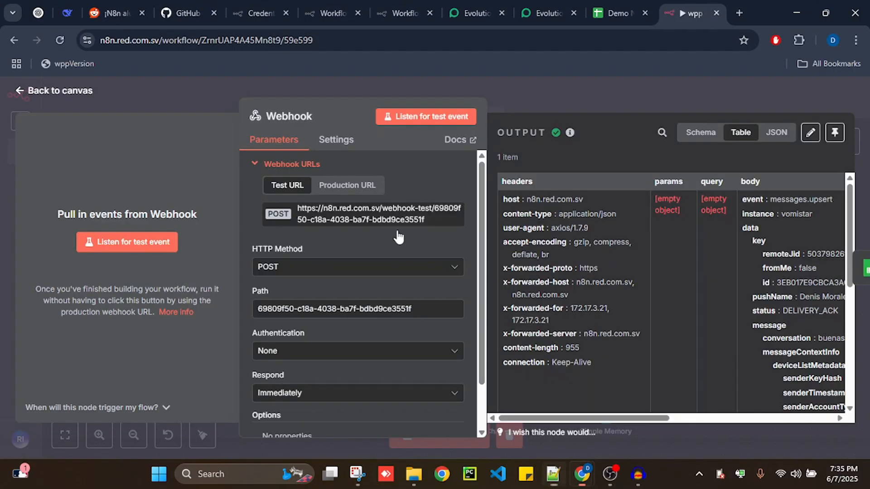
scroll(594, 260, "down", 3)
scroll(594, 262, "down", 3)
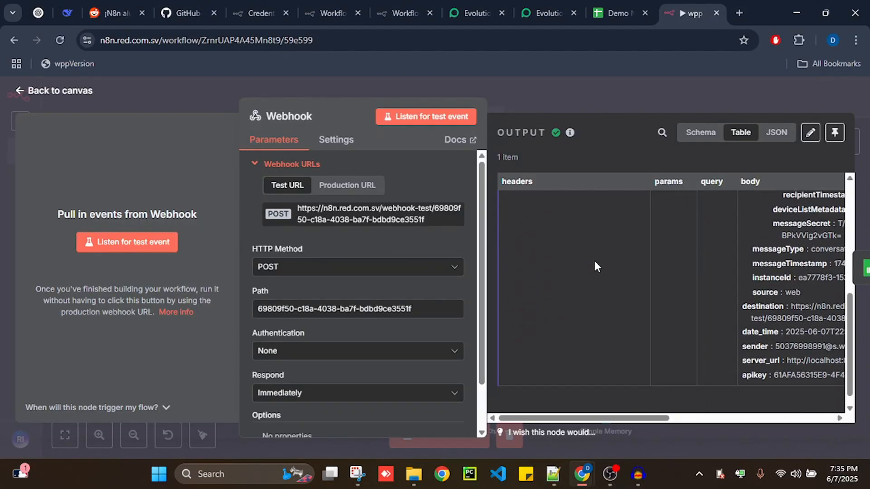
scroll(595, 263, "up", 5)
Step: In the Notepad++ note, highlight the NUMERO part and the @s.whatsapp.net suffix of the contact format
key("alt+Tab")
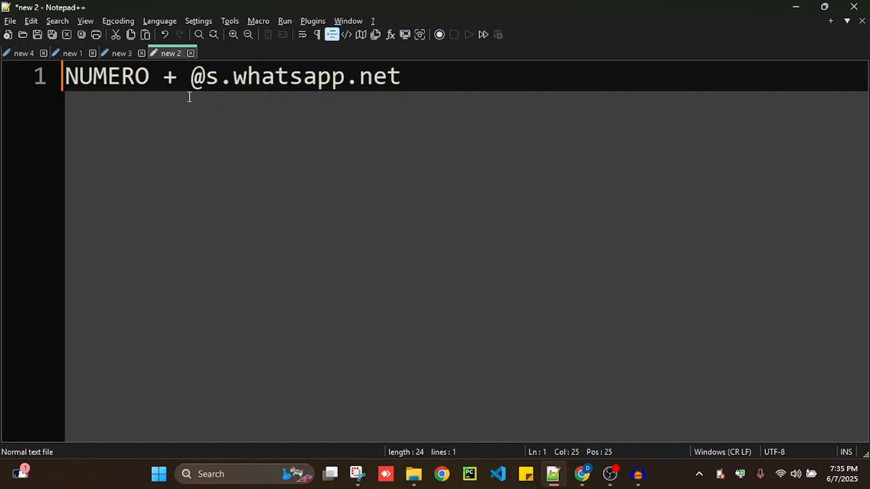
left_click_drag(190, 79, 82, 77)
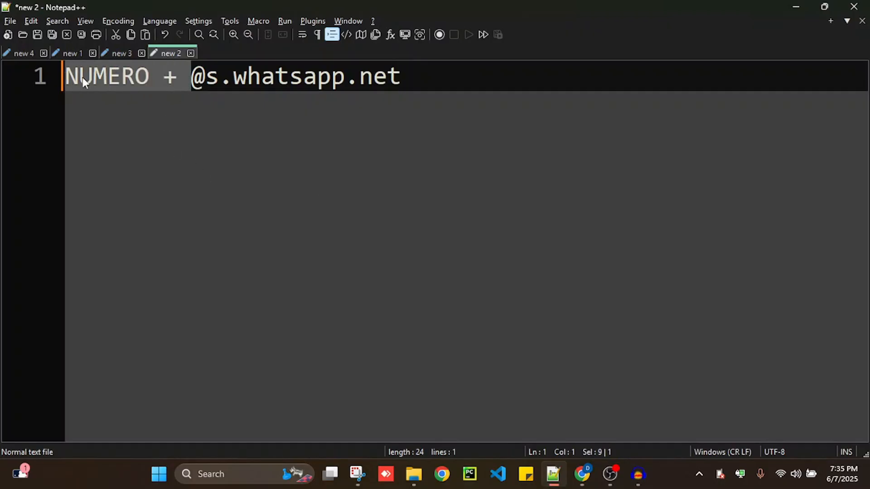
double_click(99, 77)
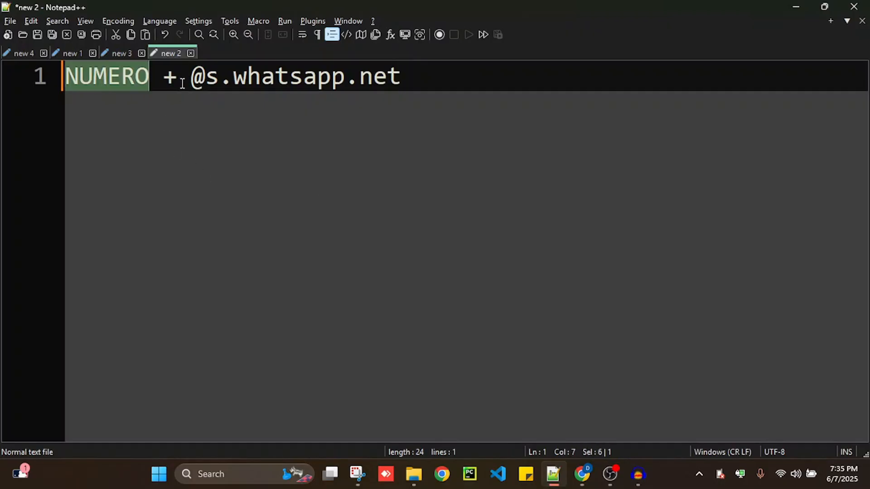
left_click_drag(190, 79, 402, 78)
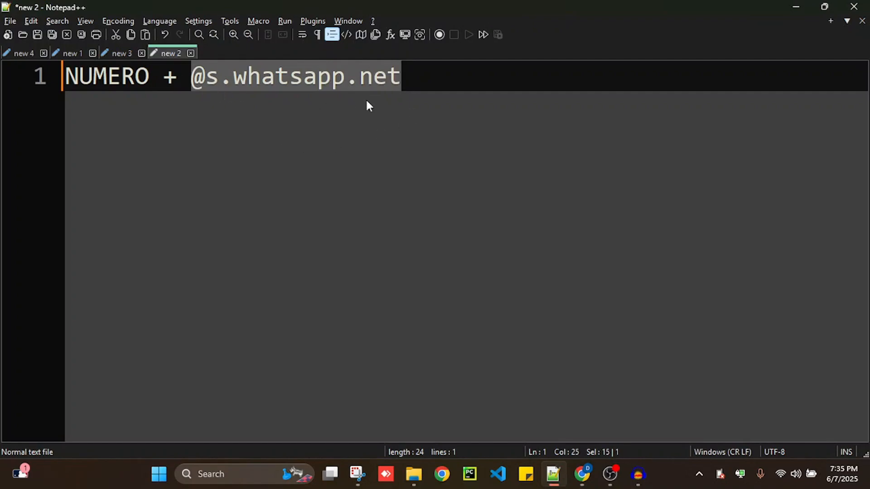
Step: Return to the n8n browser window and view the contact entry in the Demo N8N spreadsheet's BLACKLIST sheet
key("alt+Tab")
key("alt+Tab")
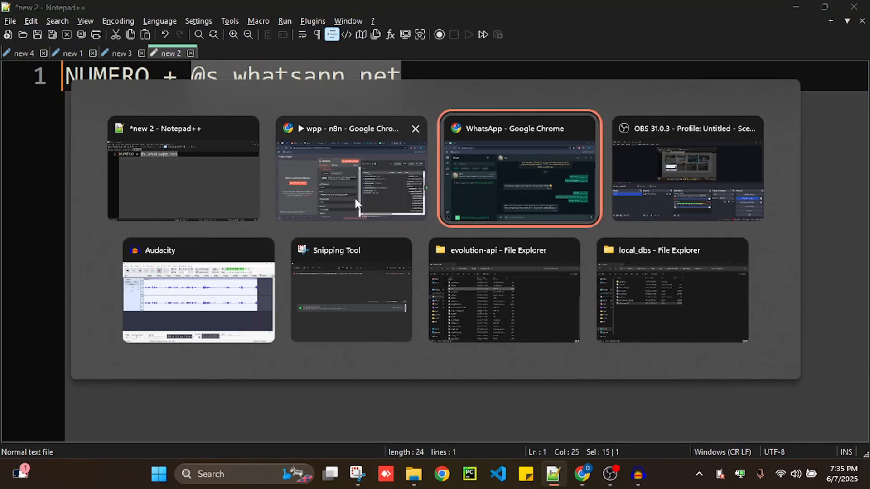
left_click(354, 198)
left_click(589, 15)
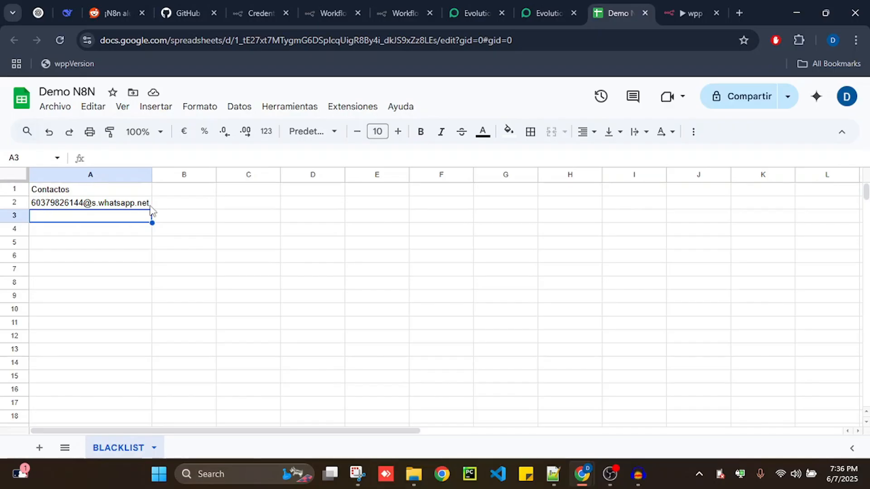
Step: Go back to the wpp workflow, close the Webhook node and save the workflow
left_click(691, 13)
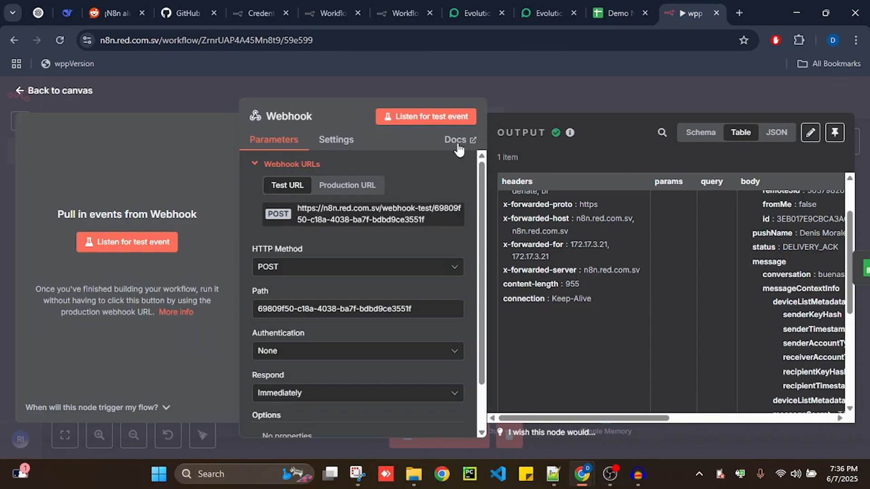
left_click(207, 86)
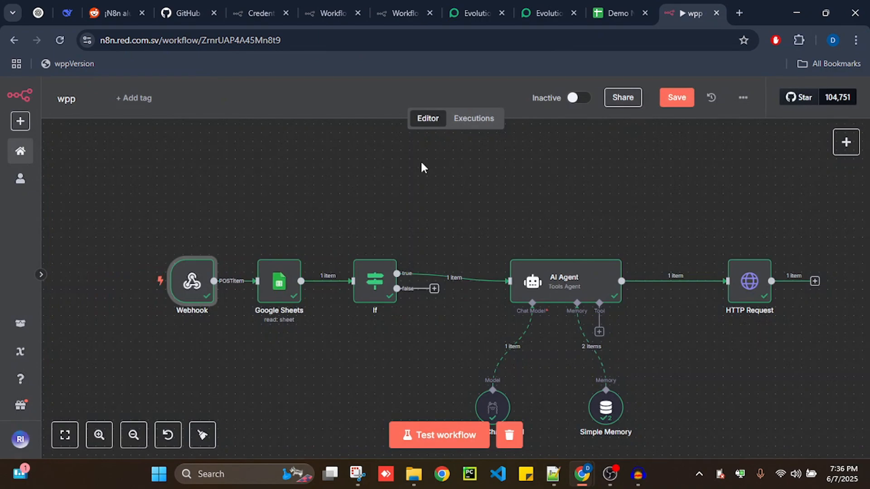
left_click(675, 98)
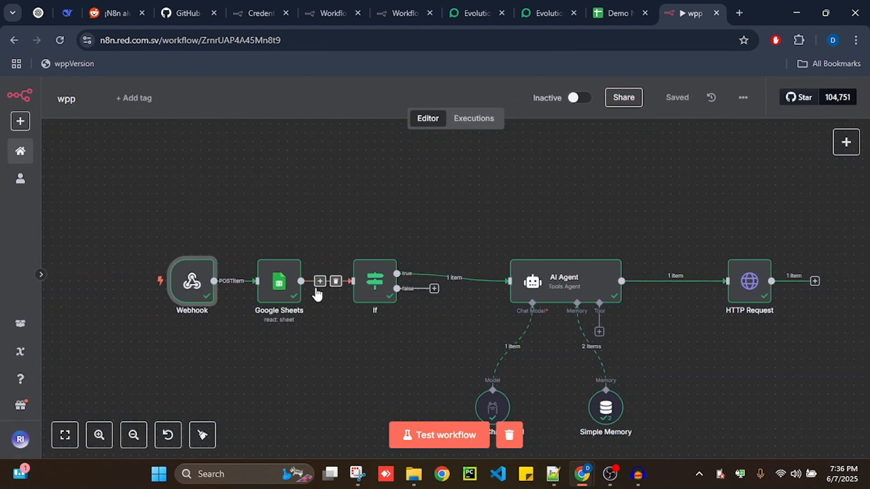